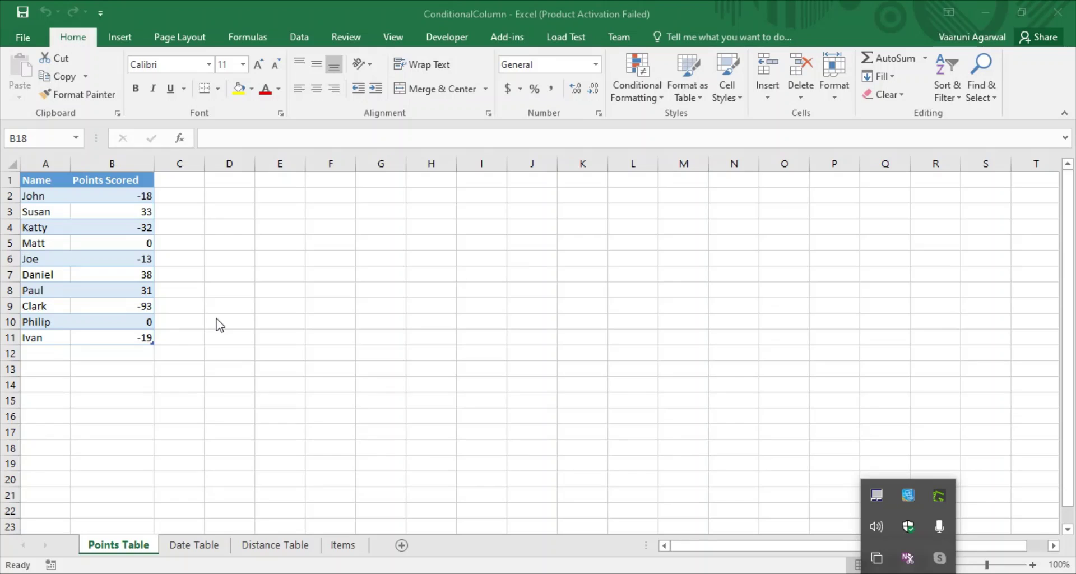
- Display the Date Table sheet of the ConditionalColumn workbook to review its dates
{"action": "left_click", "coordinate": [203, 544]}
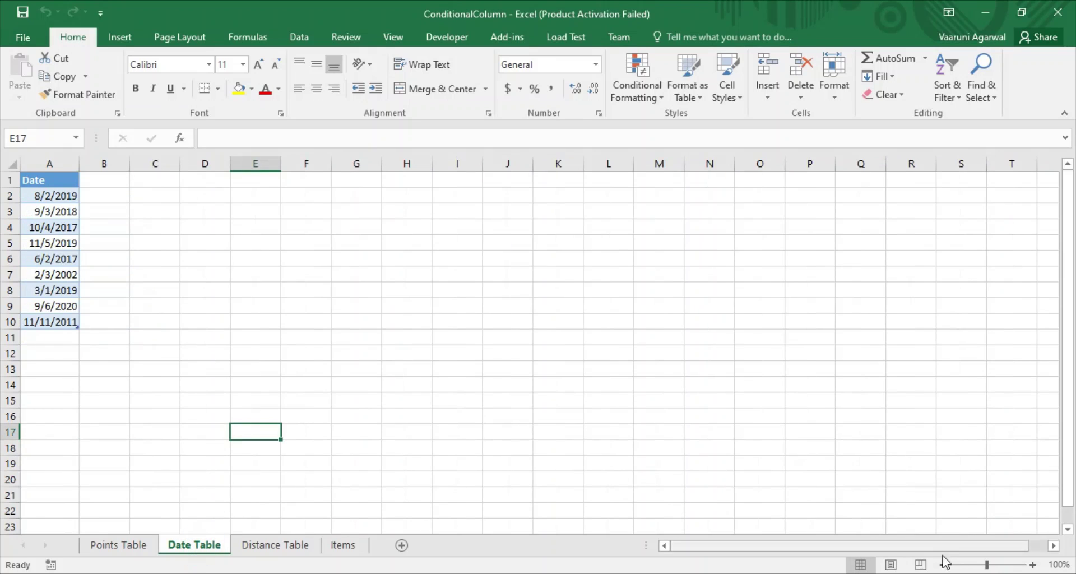
{"action": "left_click", "coordinate": [908, 573]}
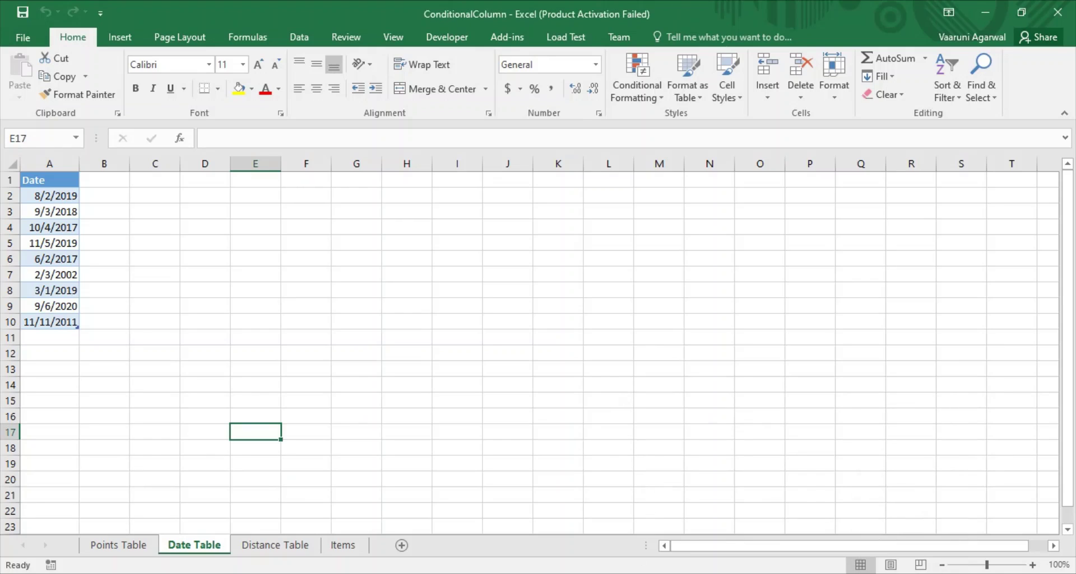
- Close the Excel workbook, switch to Power BI Desktop and dismiss its welcome screen
{"action": "left_click", "coordinate": [638, 571]}
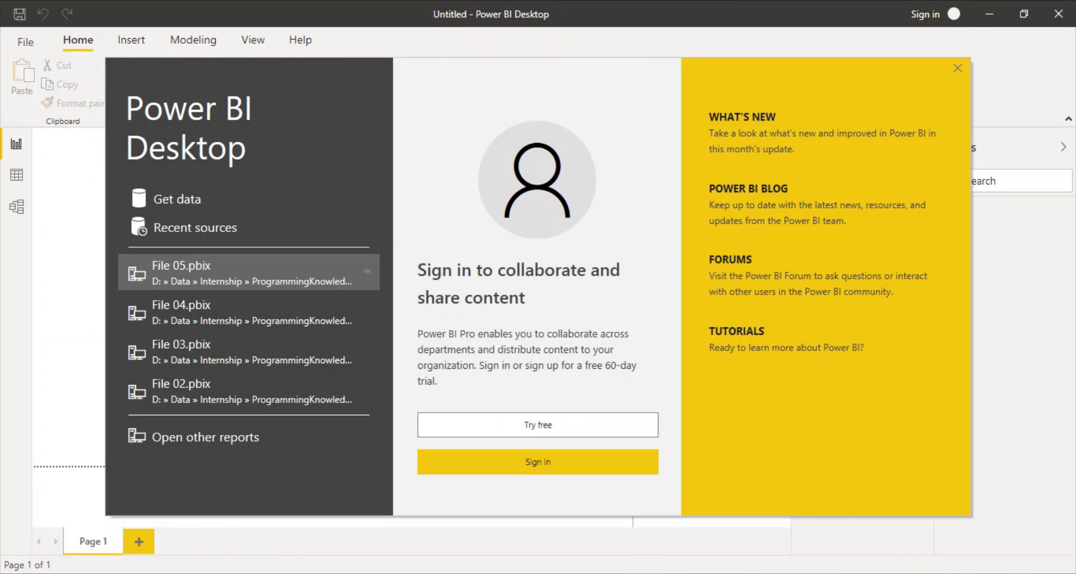
{"action": "left_click", "coordinate": [904, 571]}
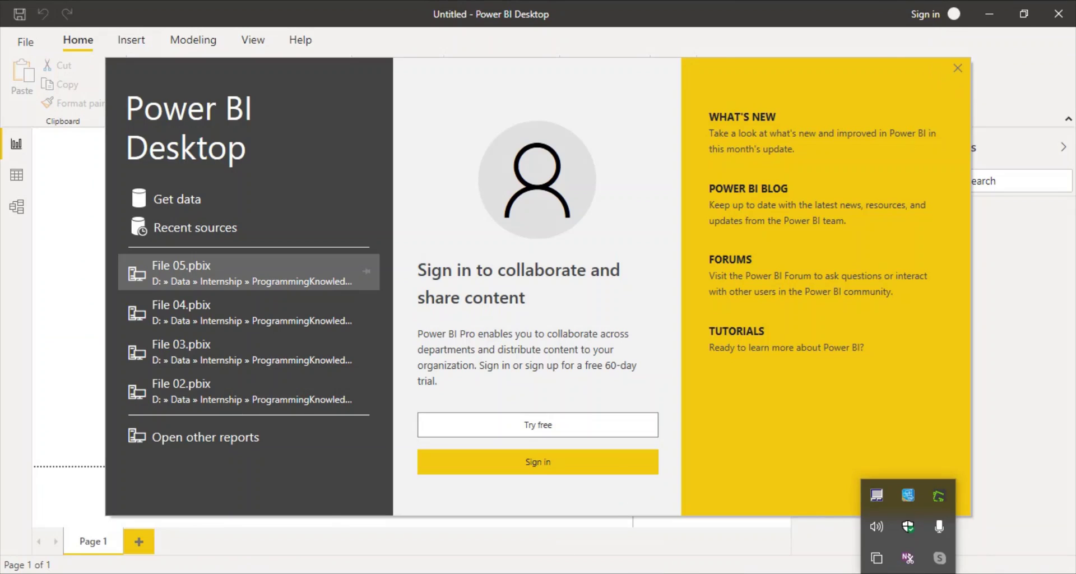
{"action": "key", "text": "alt+Tab"}
{"action": "left_click", "coordinate": [1061, 12]}
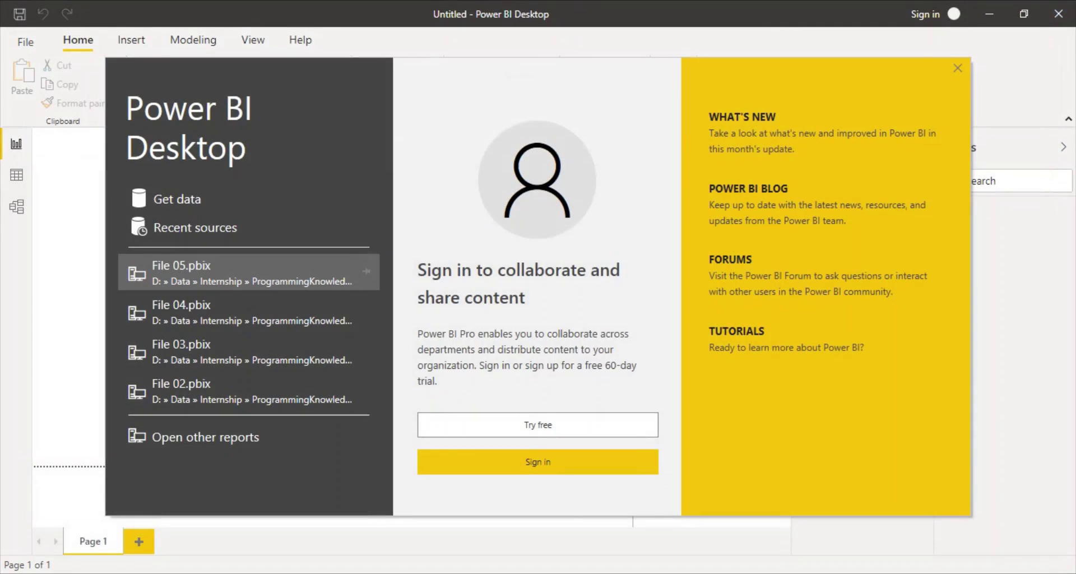
{"action": "left_click", "coordinate": [960, 67]}
- Connect to the ConditionalColumn Excel workbook in the Power BI folder as a data source
{"action": "left_click", "coordinate": [185, 84]}
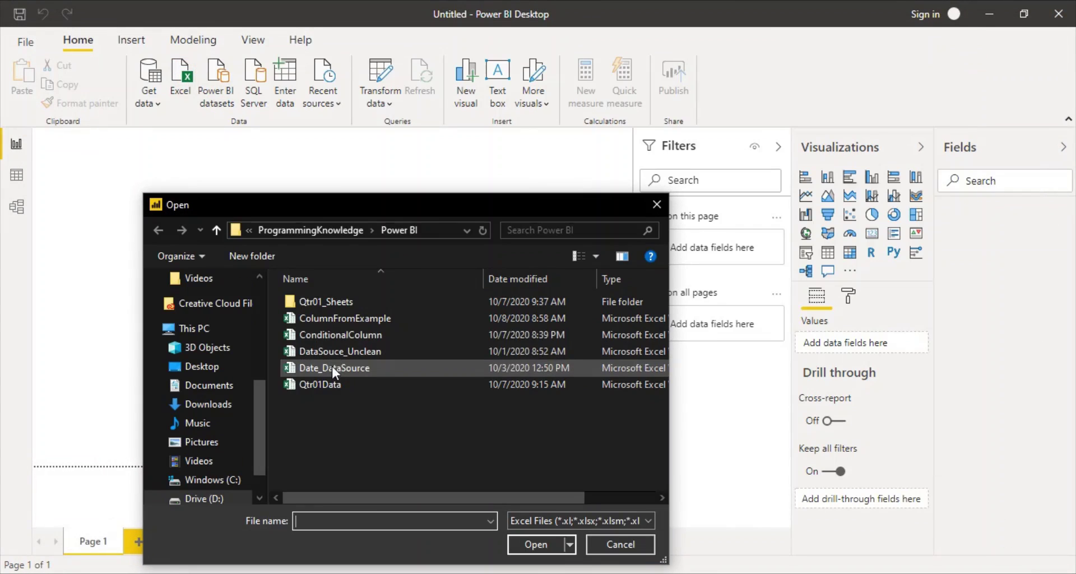
{"action": "left_click", "coordinate": [331, 334]}
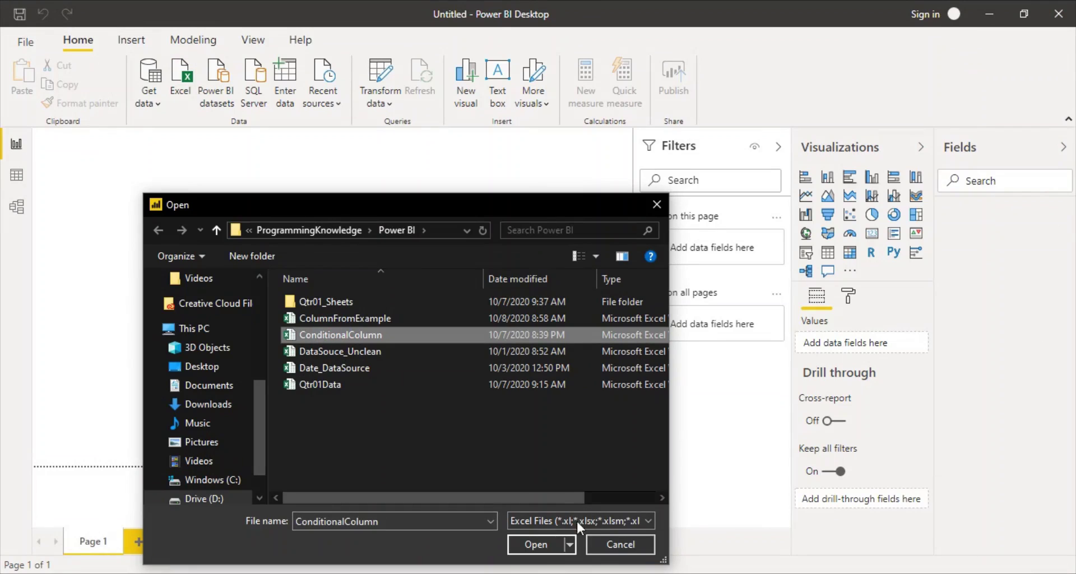
{"action": "left_click", "coordinate": [538, 544]}
{"action": "left_click", "coordinate": [903, 572]}
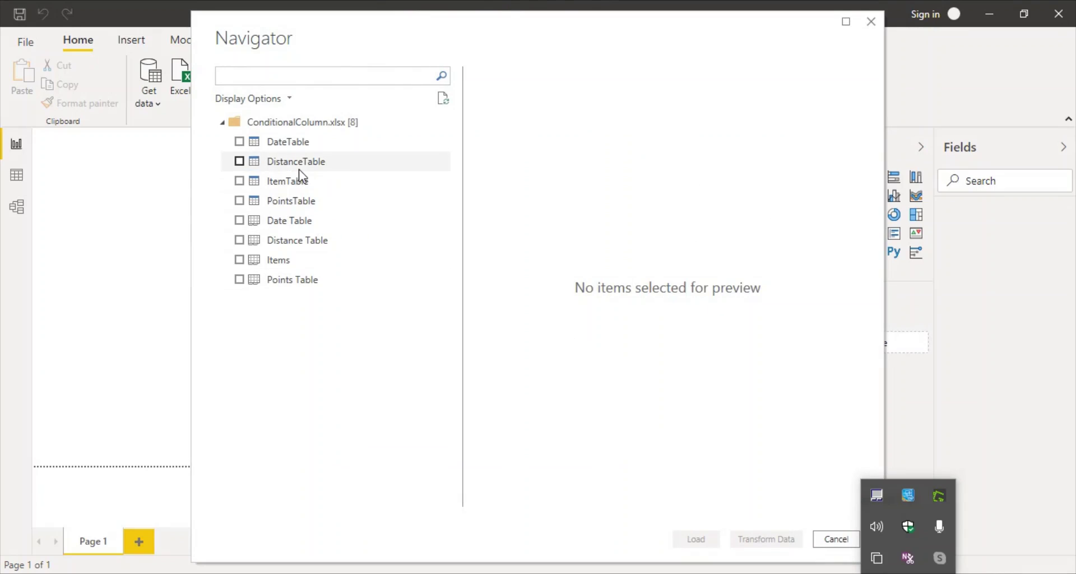
- Select DateTable and PointsTable from the workbook and open them in Power Query Editor for transformation
{"action": "left_click", "coordinate": [306, 202]}
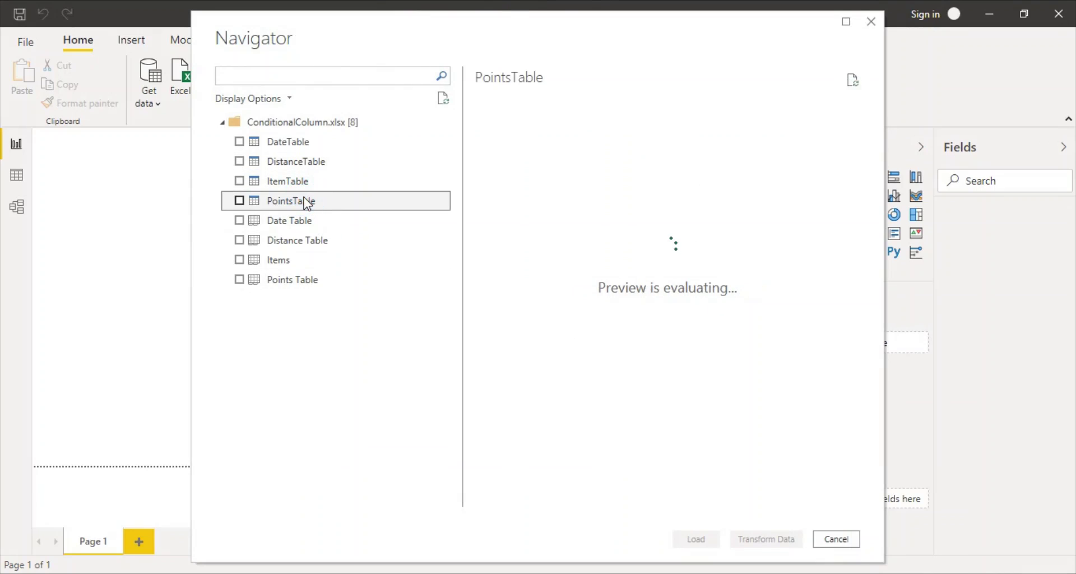
{"action": "left_click", "coordinate": [290, 145]}
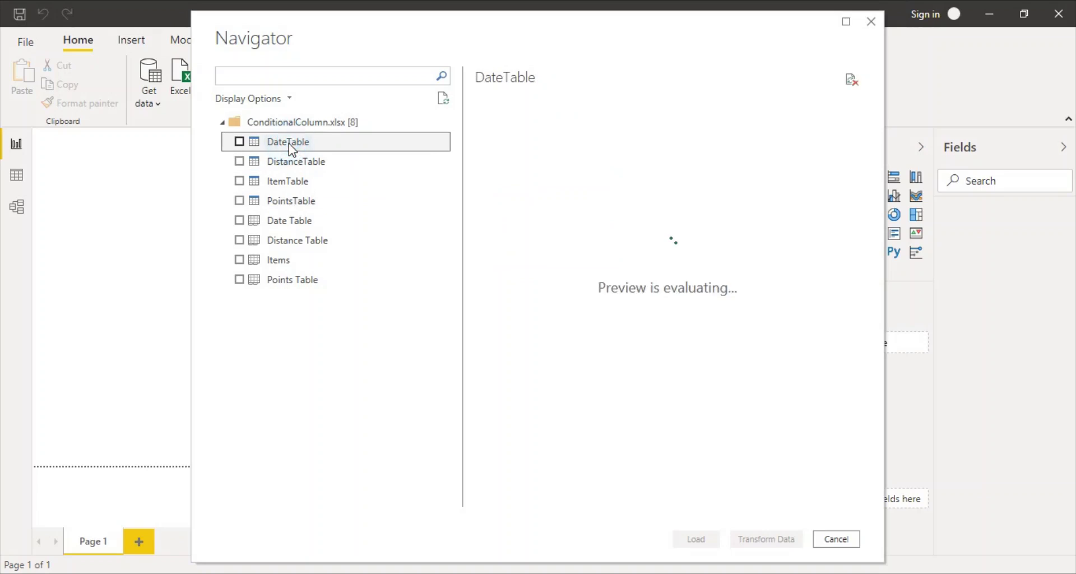
{"action": "left_click", "coordinate": [239, 142]}
{"action": "left_click", "coordinate": [239, 201]}
{"action": "left_click", "coordinate": [766, 540]}
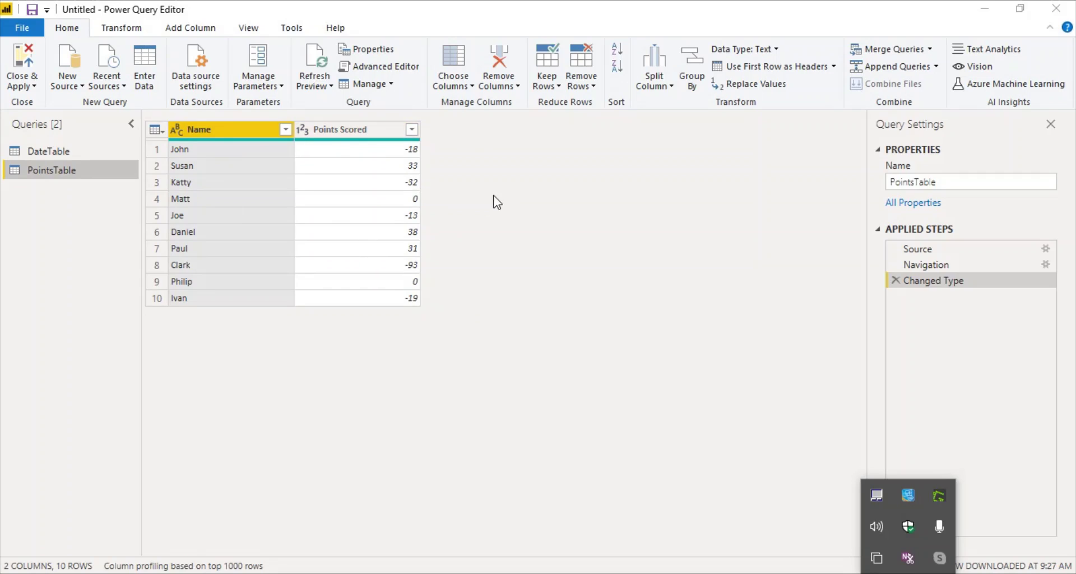
- Start a conditional column in the PointsTable query and name it Remarks
{"action": "left_click", "coordinate": [191, 28]}
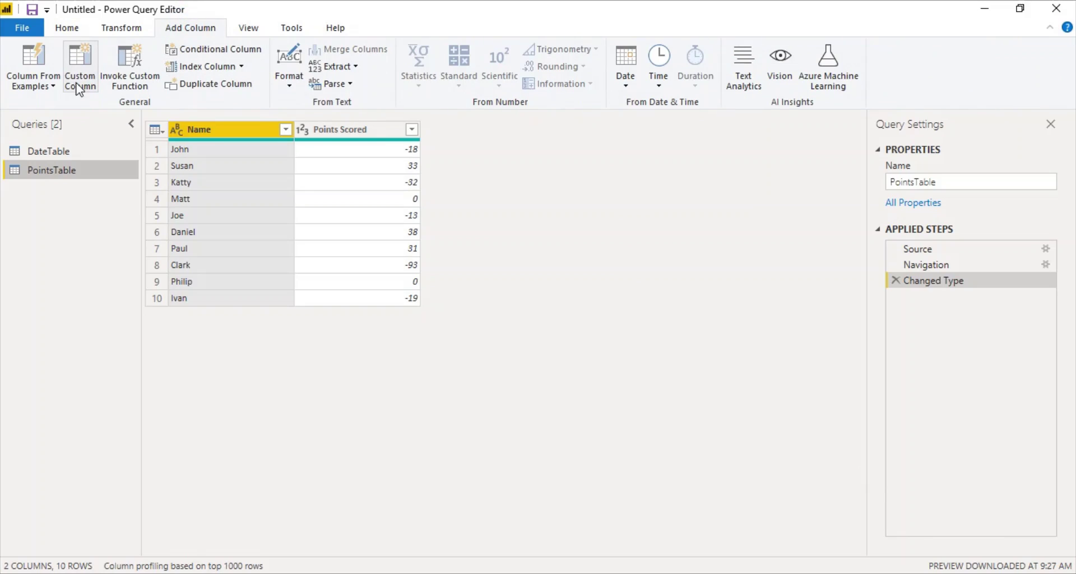
{"action": "left_click", "coordinate": [228, 49]}
{"action": "left_click", "coordinate": [910, 573]}
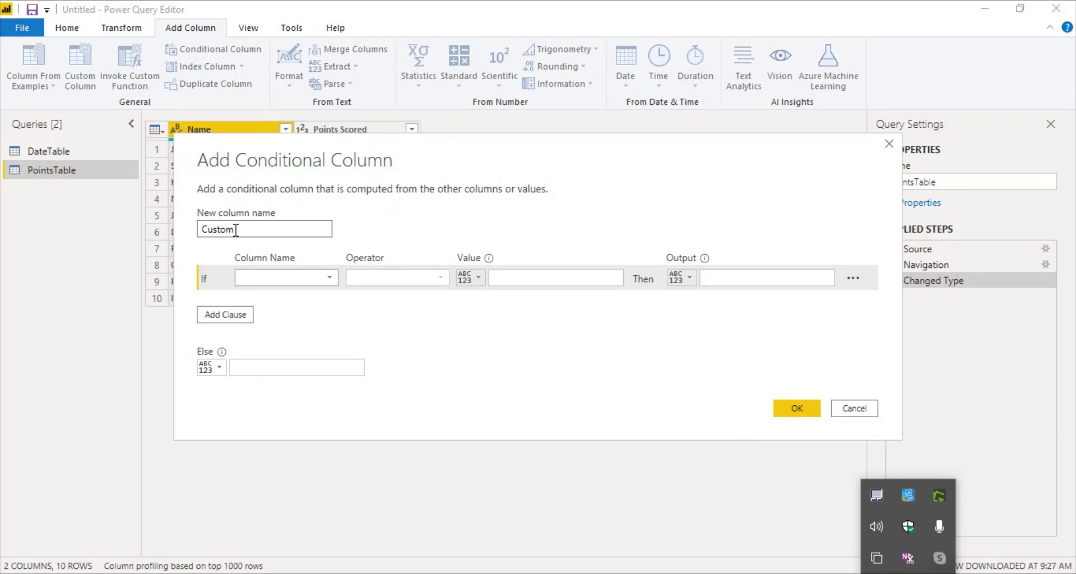
{"action": "left_click_drag", "start_coordinate": [234, 229], "coordinate": [197, 236]}
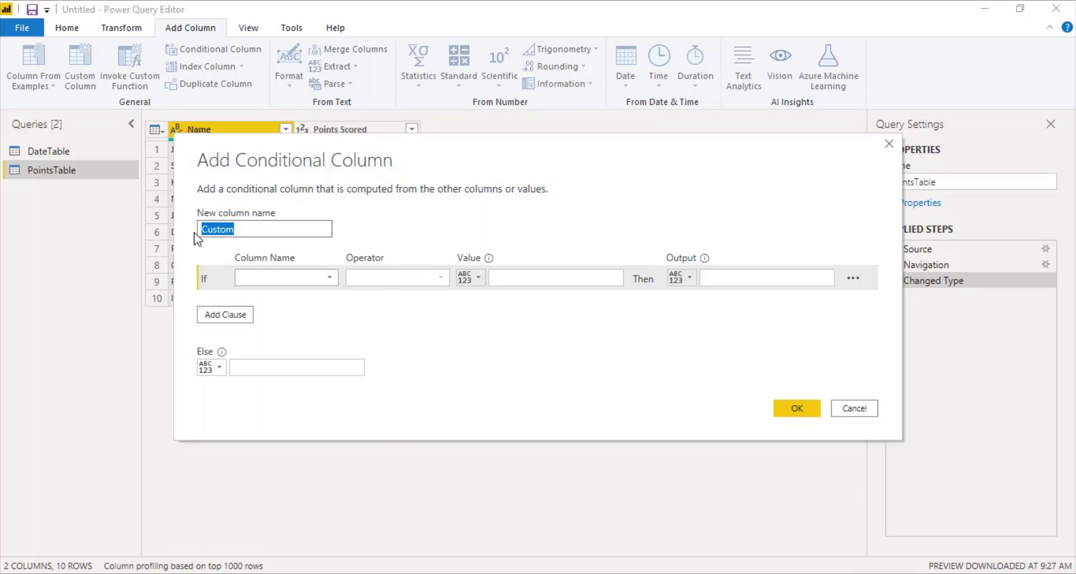
{"action": "type", "text": "Rematks"}
{"action": "key", "text": "BackSpace"}
{"action": "key", "text": "BackSpace"}
{"action": "key", "text": "BackSpace"}
{"action": "type", "text": "rks"}
- Set the first condition of the Remarks column to Points Scored is less than 0
{"action": "left_click_drag", "start_coordinate": [369, 143], "coordinate": [632, 100]}
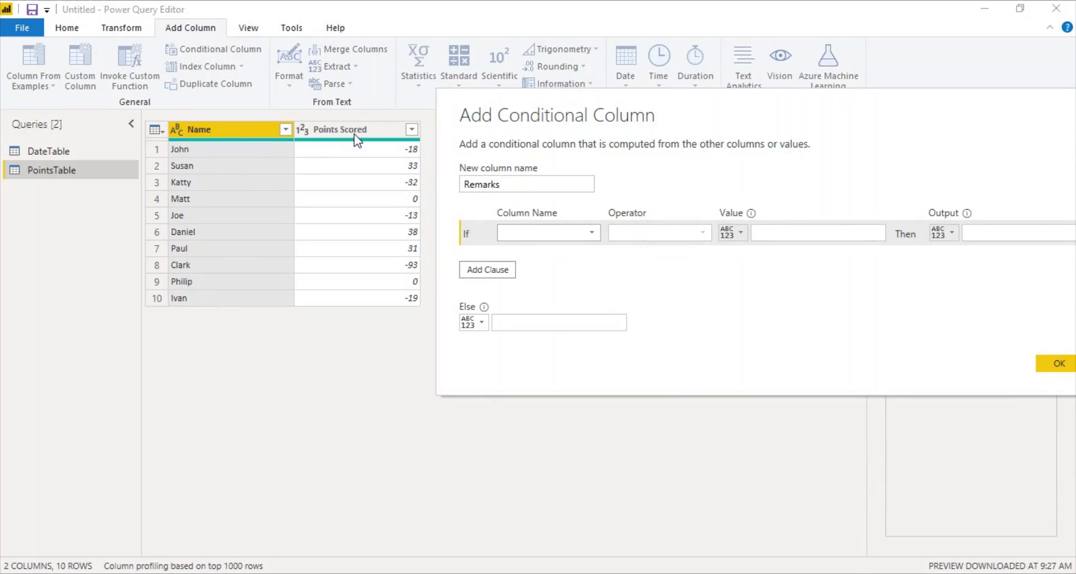
{"action": "left_click", "coordinate": [594, 233]}
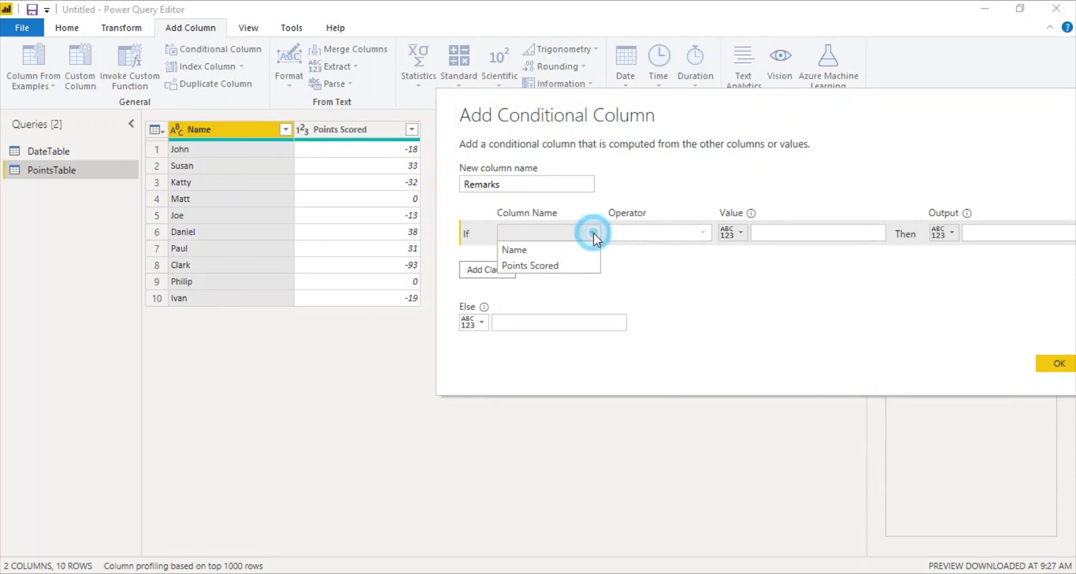
{"action": "left_click", "coordinate": [577, 269]}
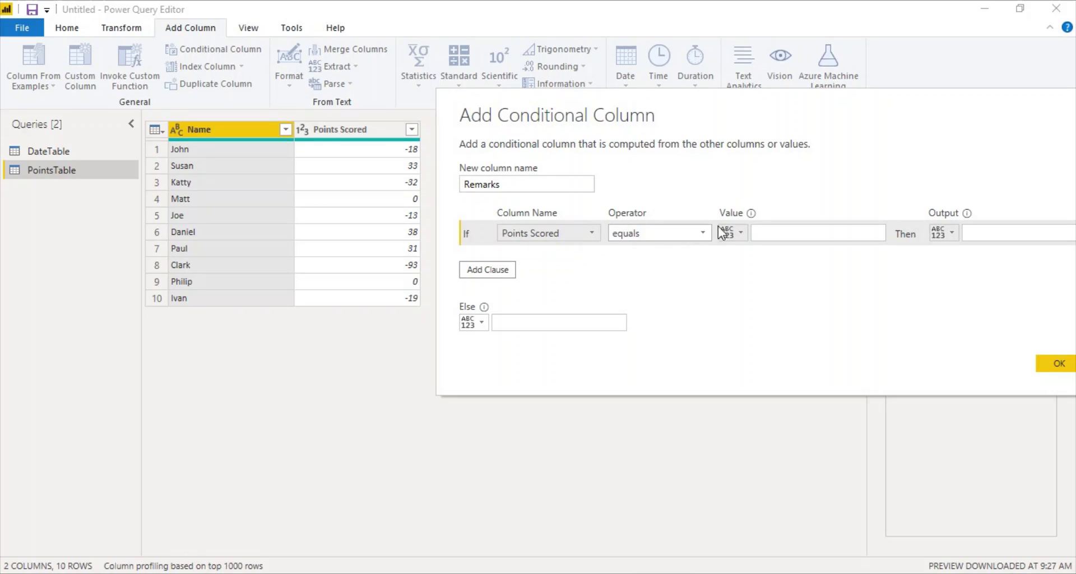
{"action": "left_click_drag", "start_coordinate": [749, 106], "coordinate": [596, 225]}
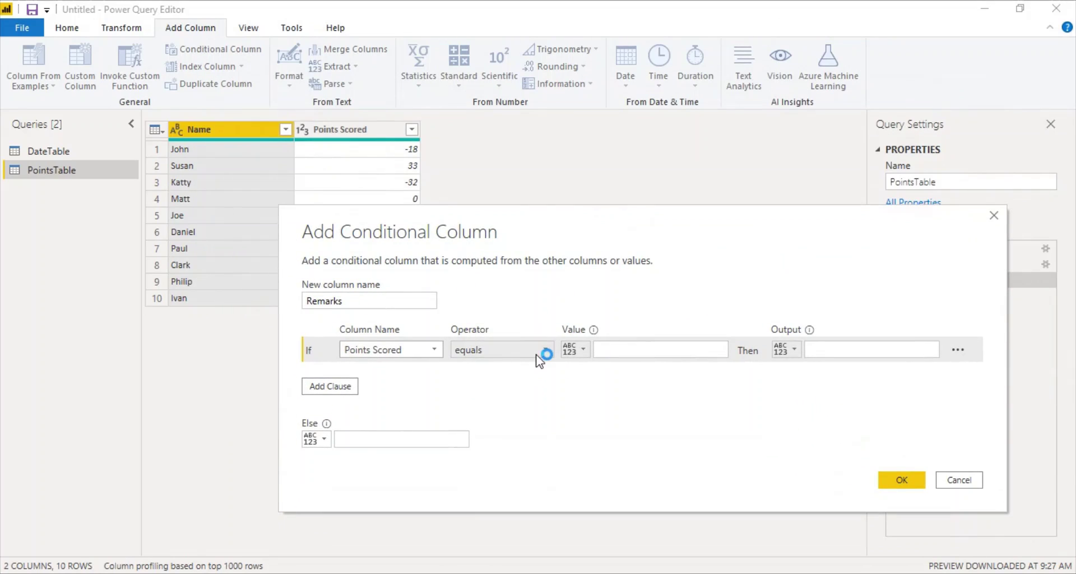
{"action": "left_click", "coordinate": [547, 351]}
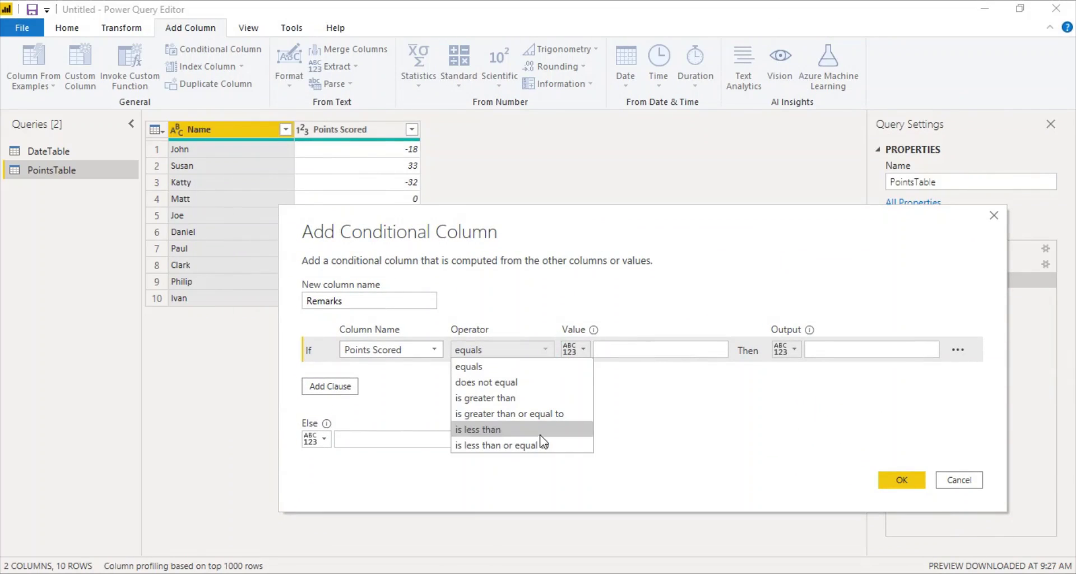
{"action": "left_click", "coordinate": [488, 430]}
{"action": "left_click", "coordinate": [660, 351]}
{"action": "type", "text": "0"}
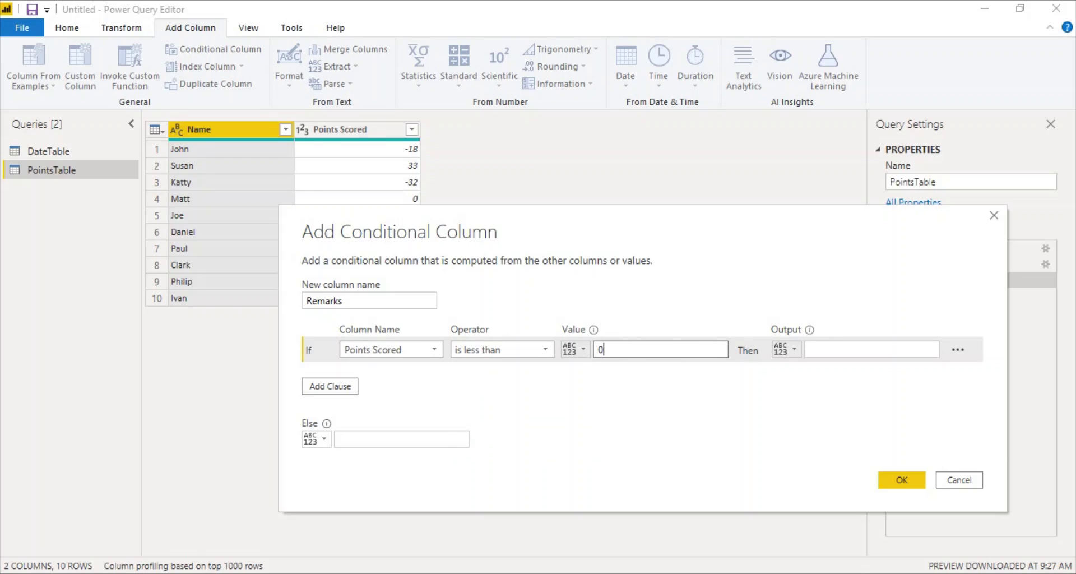
{"action": "left_click", "coordinate": [903, 571]}
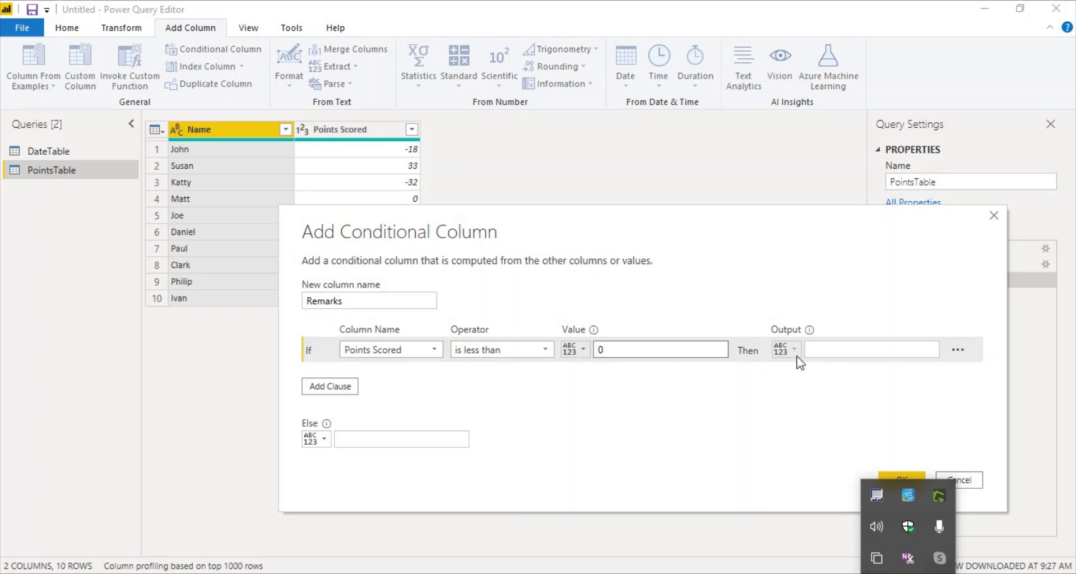
- Set the first condition's output to the entered value "Below Average"
{"action": "left_click", "coordinate": [787, 351]}
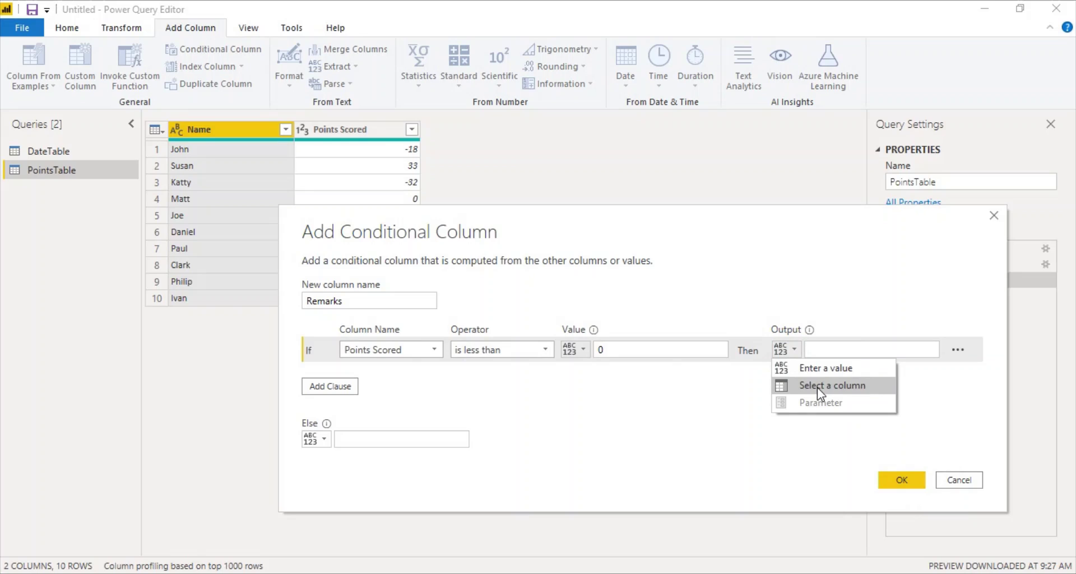
{"action": "left_click", "coordinate": [804, 369]}
{"action": "left_click", "coordinate": [836, 350]}
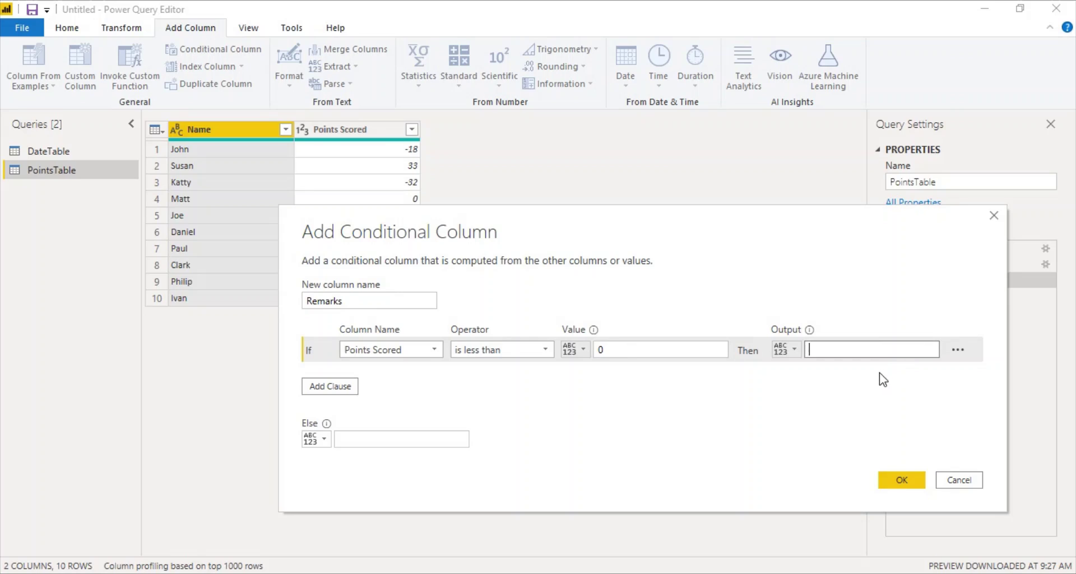
{"action": "type", "text": "Below Averga"}
{"action": "type", "text": "e"}
{"action": "key", "text": "BackSpace"}
{"action": "key", "text": "BackSpace"}
{"action": "key", "text": "BackSpace"}
{"action": "type", "text": "age"}
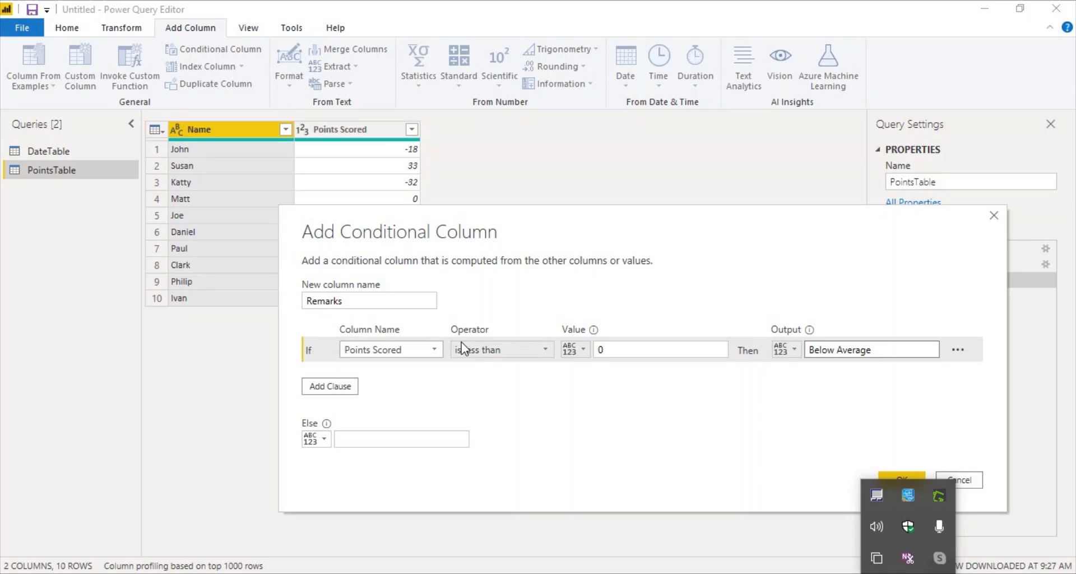
- Add an else-if clause that outputs "Good Work" when Points Scored is greater than 0
{"action": "left_click", "coordinate": [352, 385]}
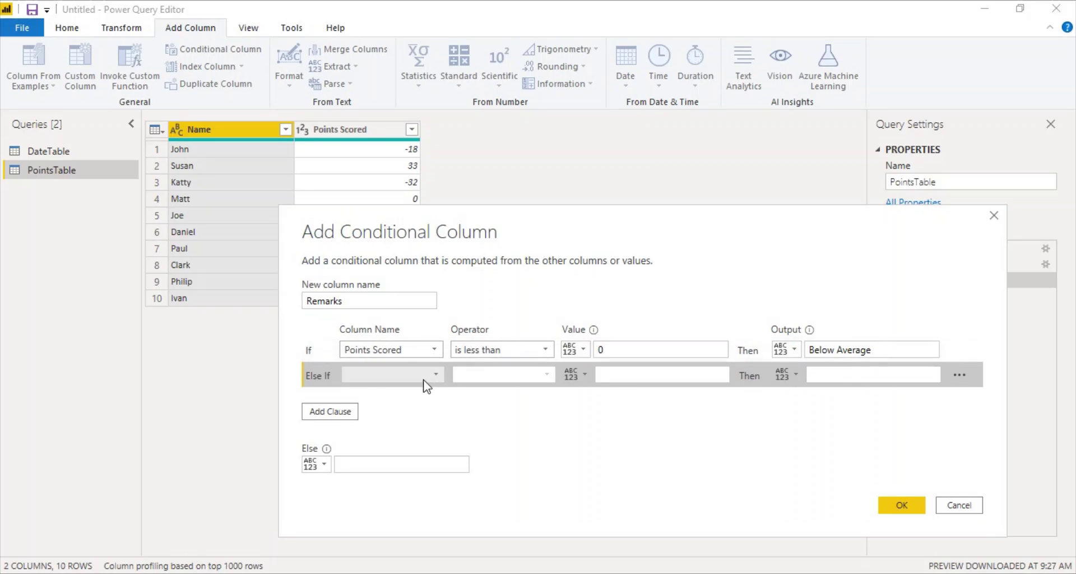
{"action": "left_click", "coordinate": [437, 375]}
{"action": "left_click", "coordinate": [438, 407]}
{"action": "left_click", "coordinate": [488, 377]}
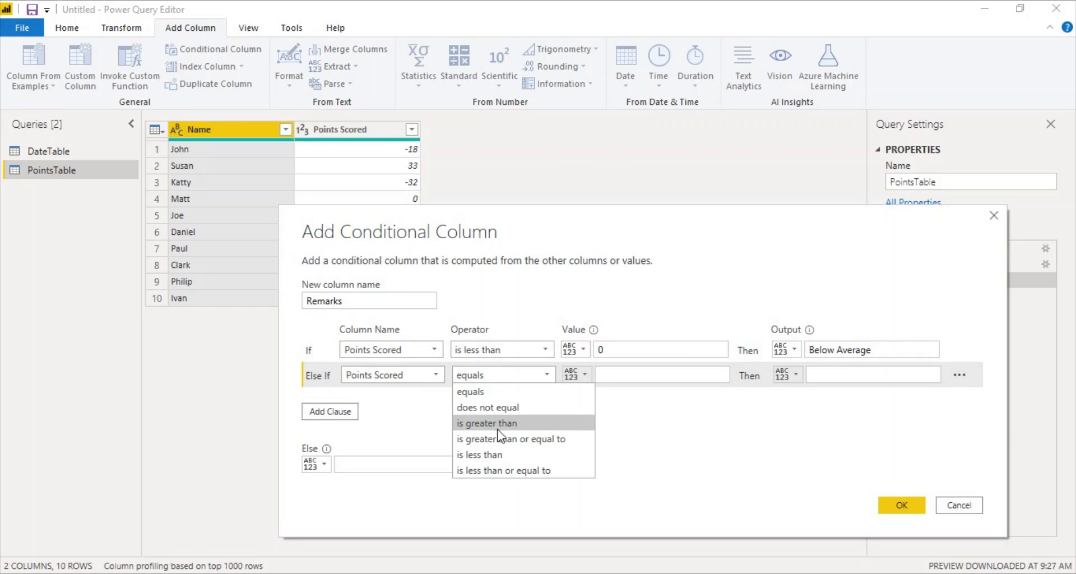
{"action": "left_click", "coordinate": [487, 423]}
{"action": "left_click", "coordinate": [644, 377]}
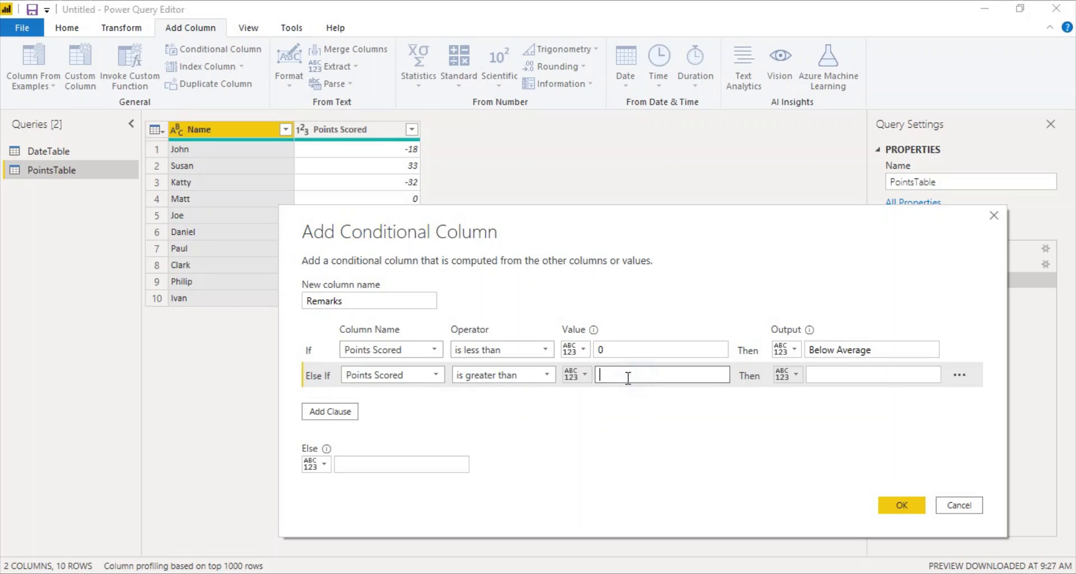
{"action": "type", "text": "0"}
{"action": "left_click", "coordinate": [908, 571]}
{"action": "left_click", "coordinate": [869, 374]}
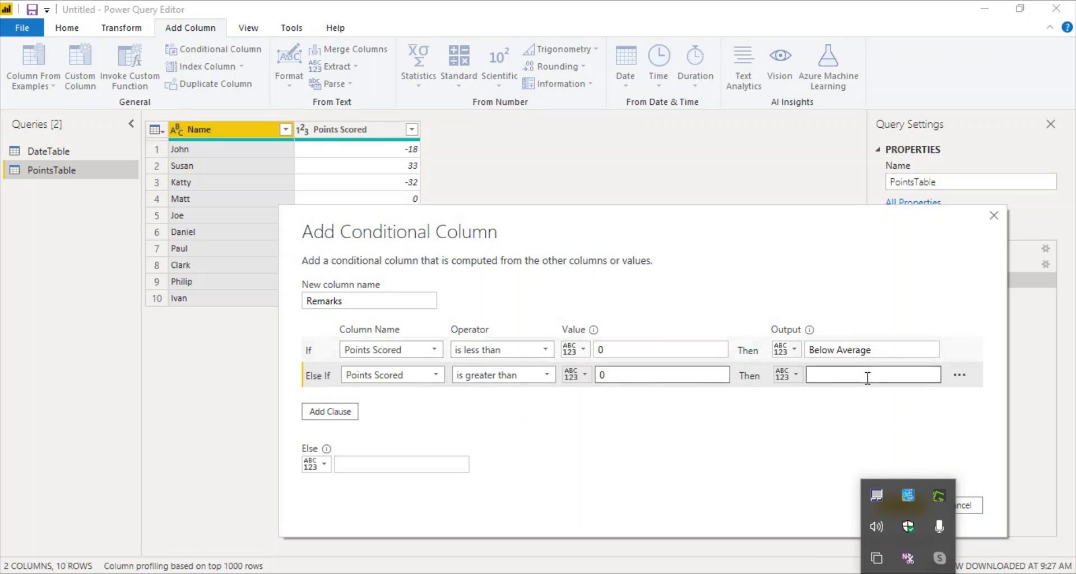
{"action": "type", "text": "Good Work"}
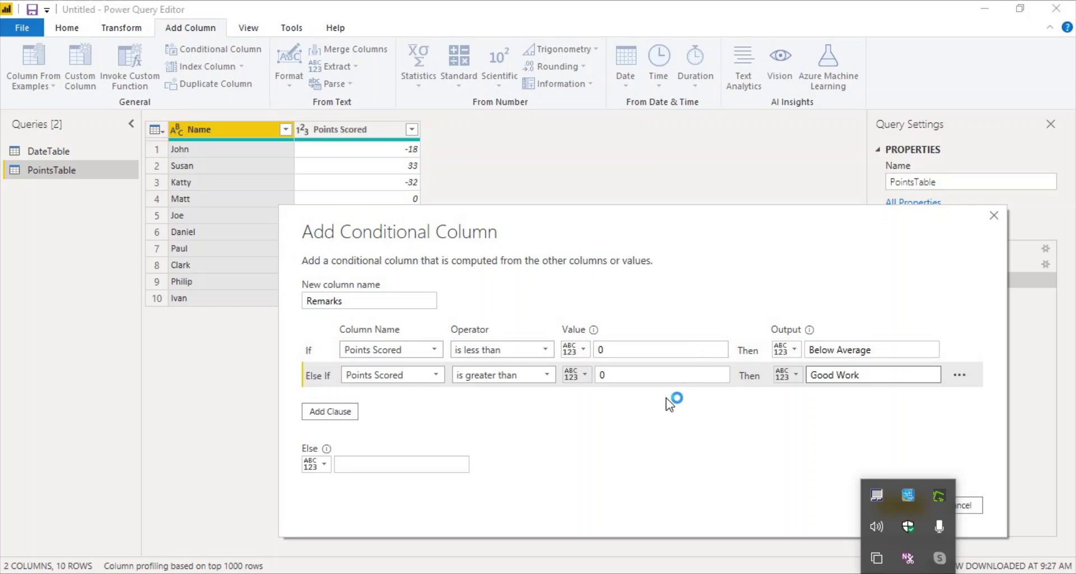
- Set the else output to "Average" and create the Remarks conditional column
{"action": "left_click", "coordinate": [412, 463]}
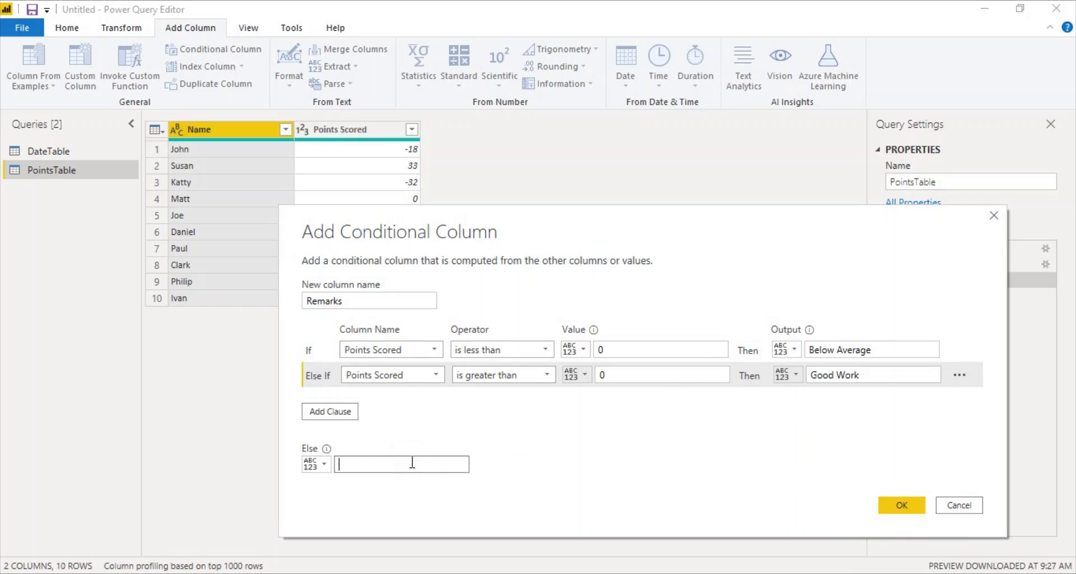
{"action": "type", "text": "Averg"}
{"action": "key", "text": "BackSpace"}
{"action": "type", "text": "age"}
{"action": "left_click", "coordinate": [916, 508]}
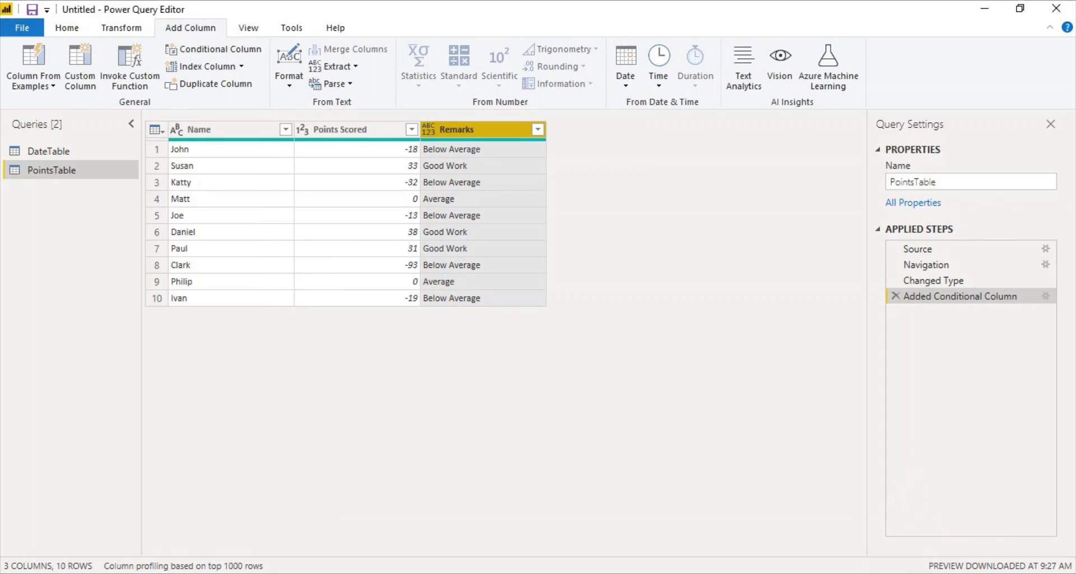
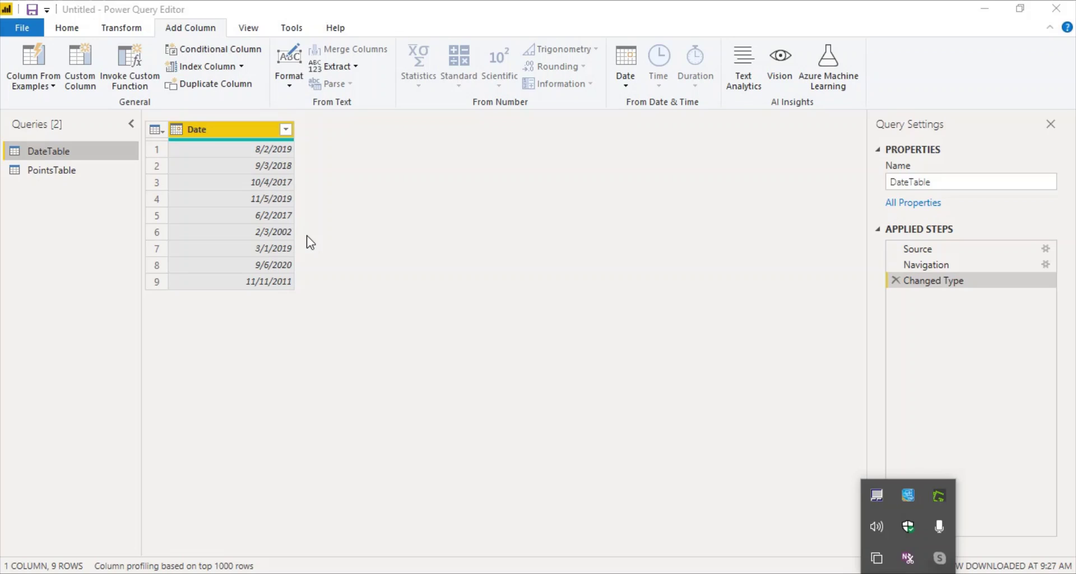
- Start a new conditional column in the DateTable query and name it Remark
{"action": "left_click", "coordinate": [229, 54]}
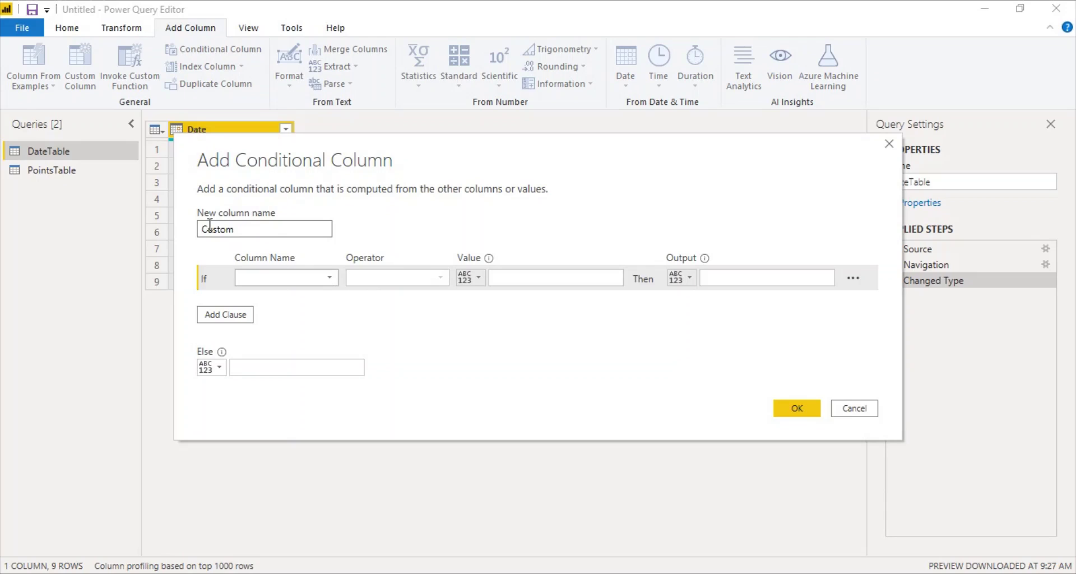
{"action": "left_click_drag", "start_coordinate": [240, 229], "coordinate": [205, 231]}
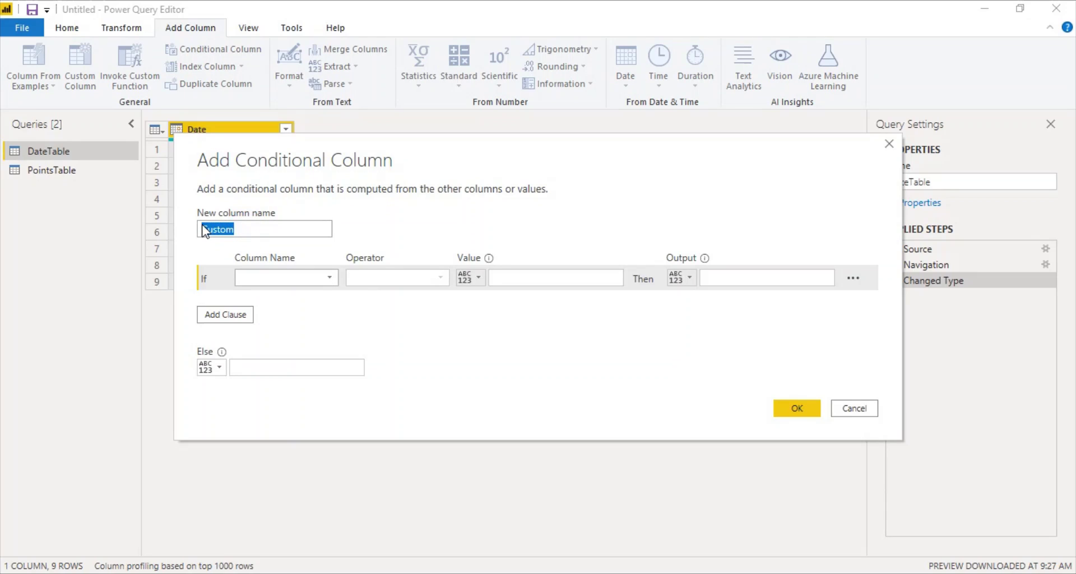
{"action": "type", "text": "Remat"}
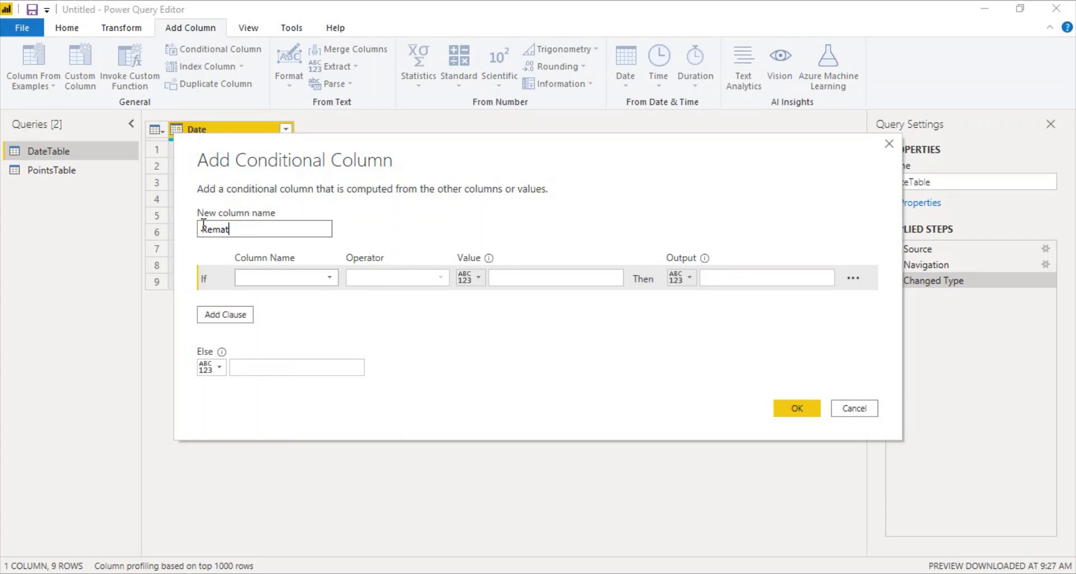
{"action": "key", "text": "BackSpace"}
{"action": "type", "text": "rk"}
- Set the Remark column's condition to test the Date column with the "is before" operator
{"action": "left_click", "coordinate": [332, 283]}
{"action": "left_click", "coordinate": [312, 297]}
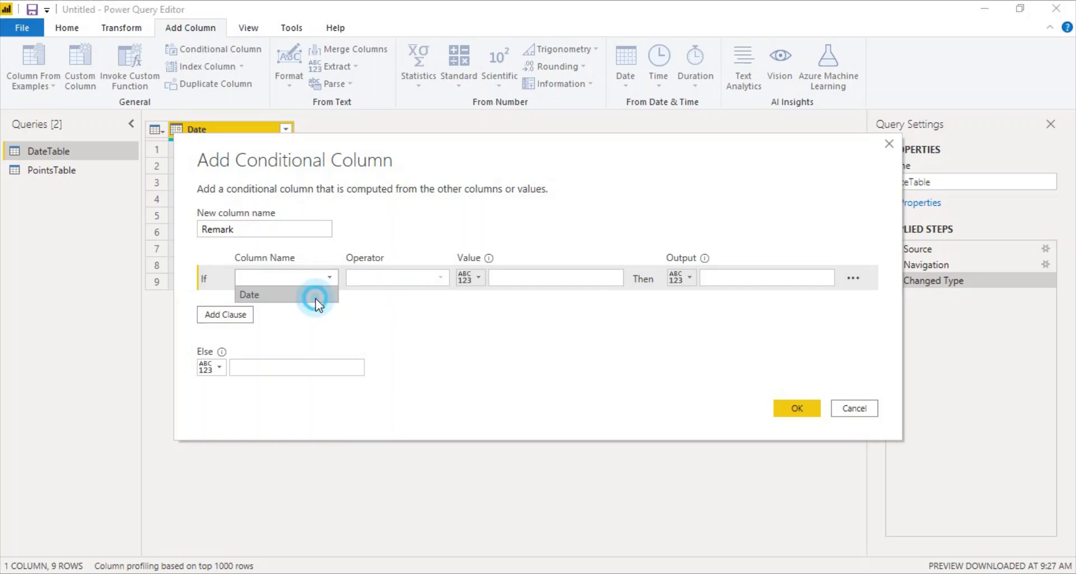
{"action": "left_click", "coordinate": [440, 275]}
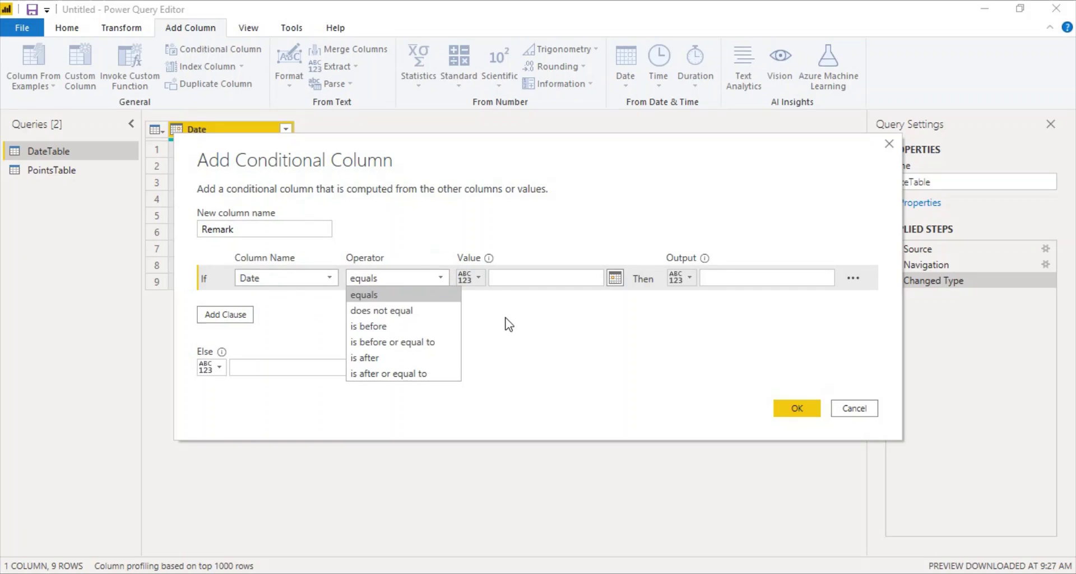
{"action": "left_click", "coordinate": [375, 328]}
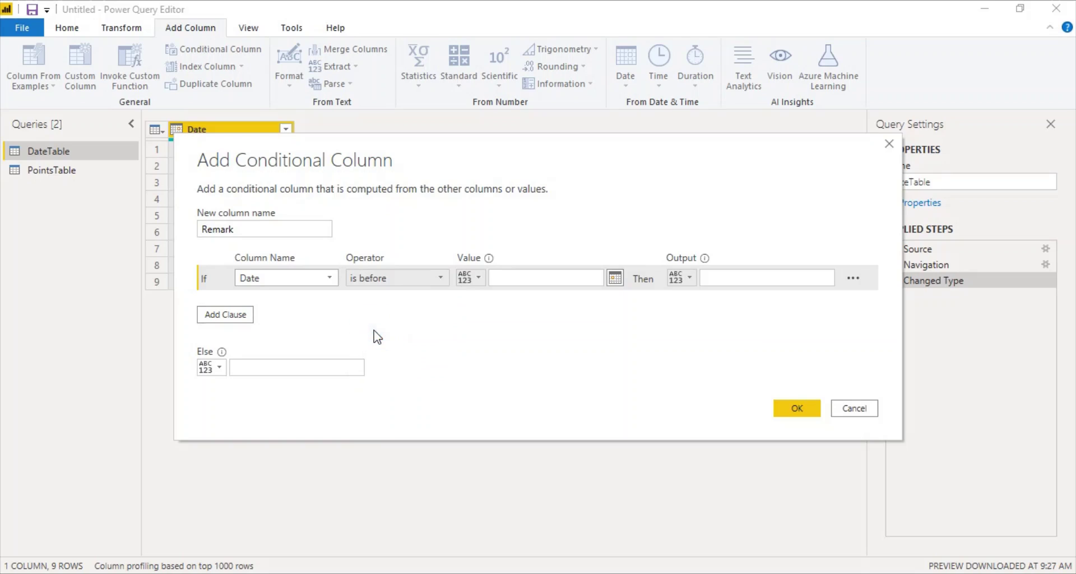
- Set the condition's comparison value to the date 10/4/2017 using the calendar picker
{"action": "left_click", "coordinate": [480, 278]}
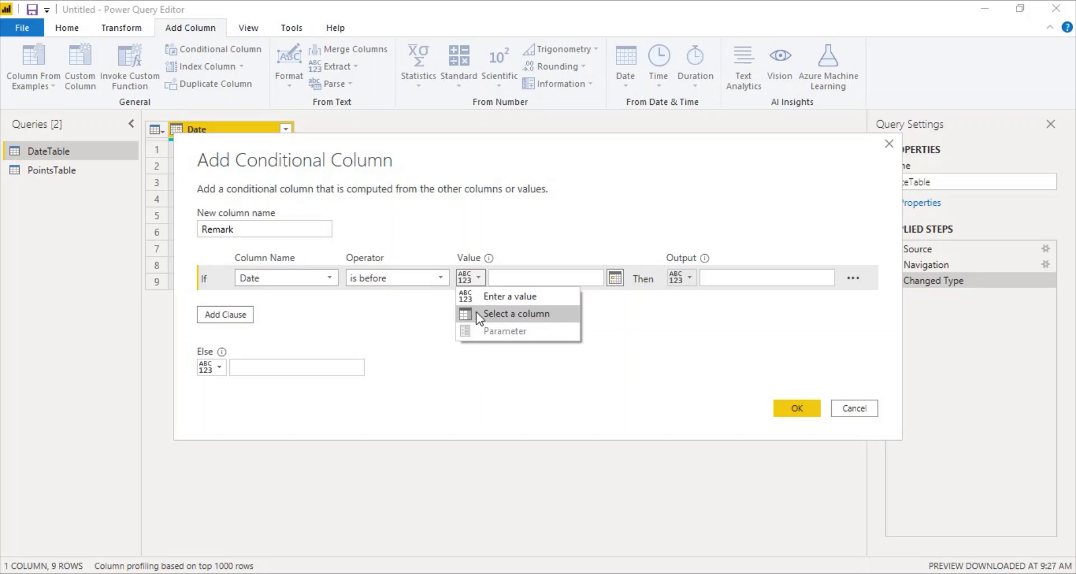
{"action": "left_click", "coordinate": [483, 278]}
{"action": "left_click", "coordinate": [482, 278]}
{"action": "left_click", "coordinate": [512, 279]}
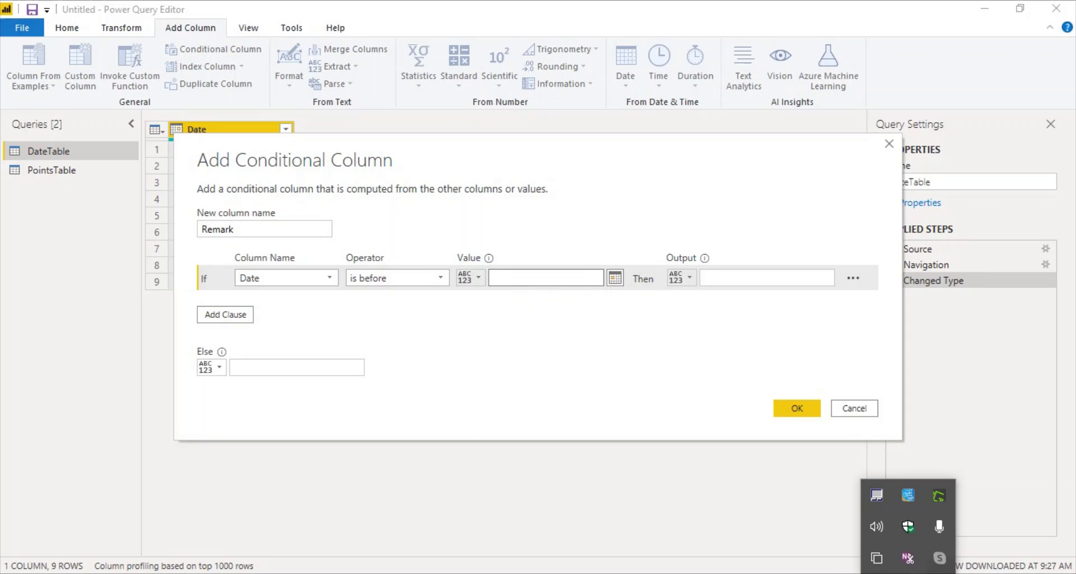
{"action": "left_click", "coordinate": [615, 278]}
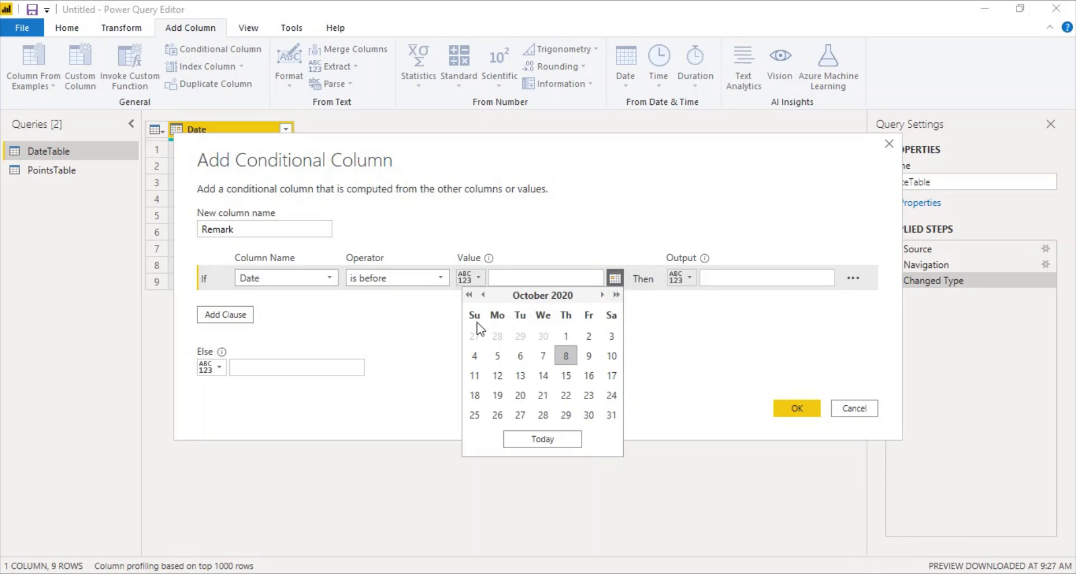
{"action": "left_click", "coordinate": [483, 295]}
{"action": "left_click", "coordinate": [483, 295]}
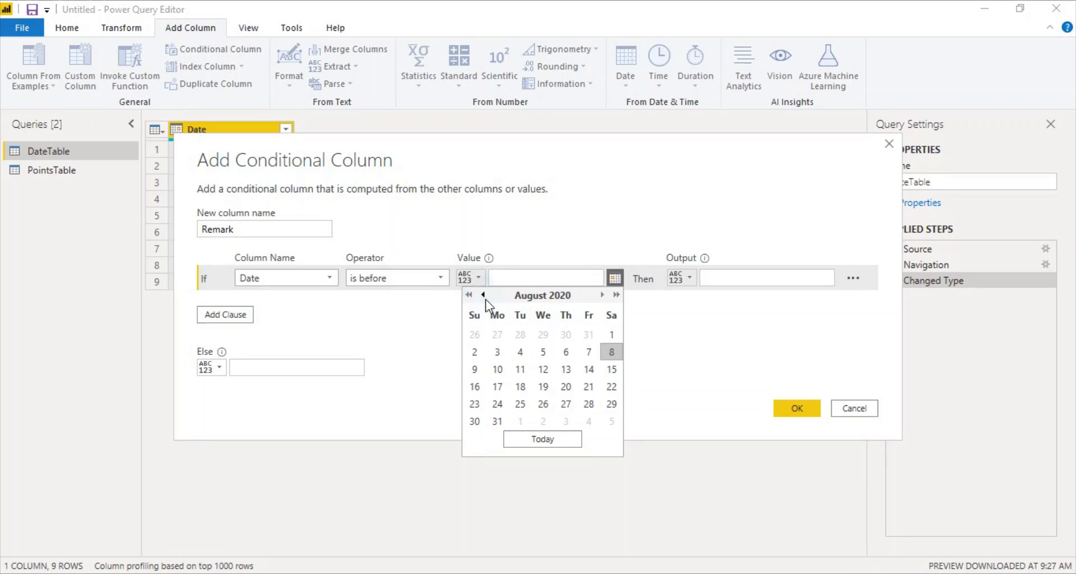
{"action": "left_click", "coordinate": [469, 295]}
{"action": "left_click", "coordinate": [469, 295]}
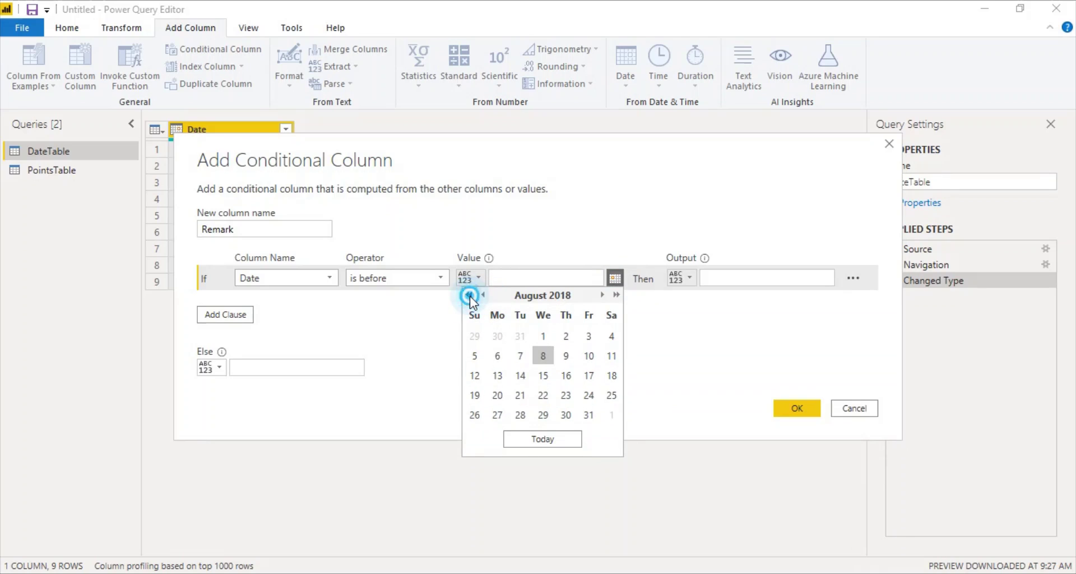
{"action": "left_click", "coordinate": [469, 295]}
{"action": "left_click", "coordinate": [469, 295]}
{"action": "left_click", "coordinate": [468, 295]}
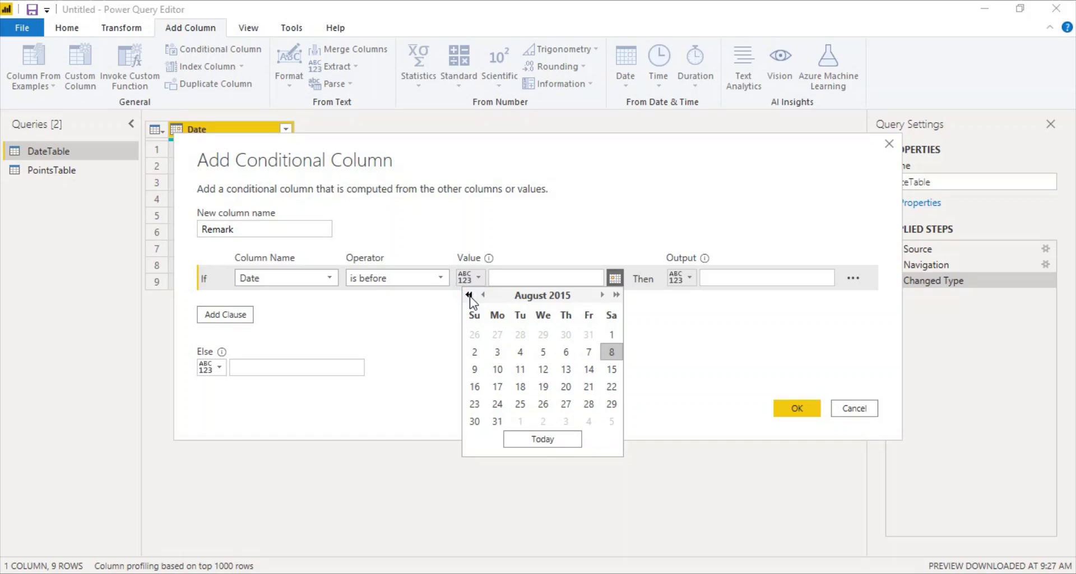
{"action": "left_click", "coordinate": [617, 295]}
{"action": "left_click", "coordinate": [617, 295]}
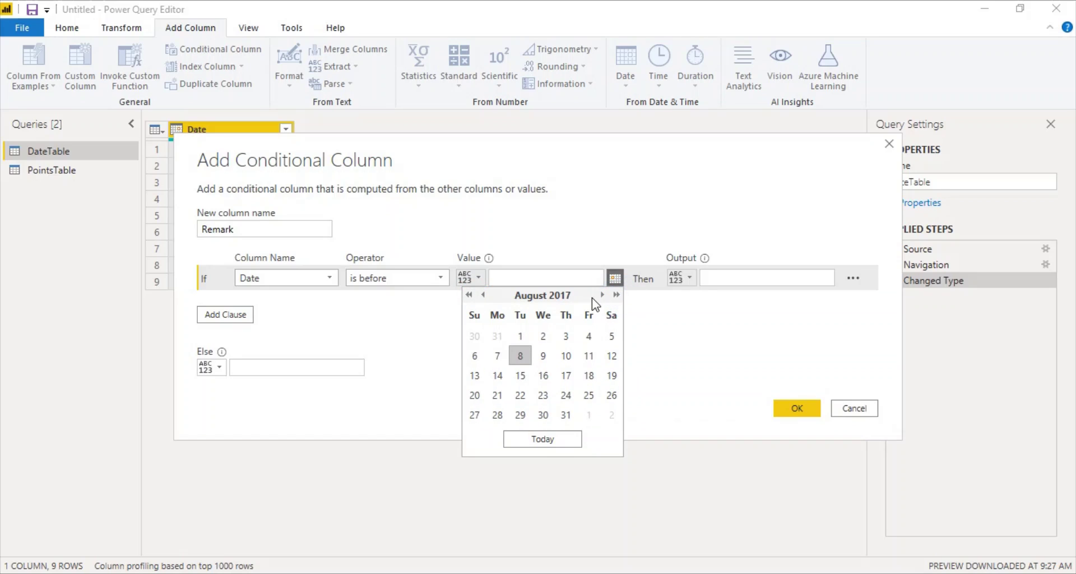
{"action": "left_click", "coordinate": [603, 296]}
{"action": "left_click", "coordinate": [602, 296]}
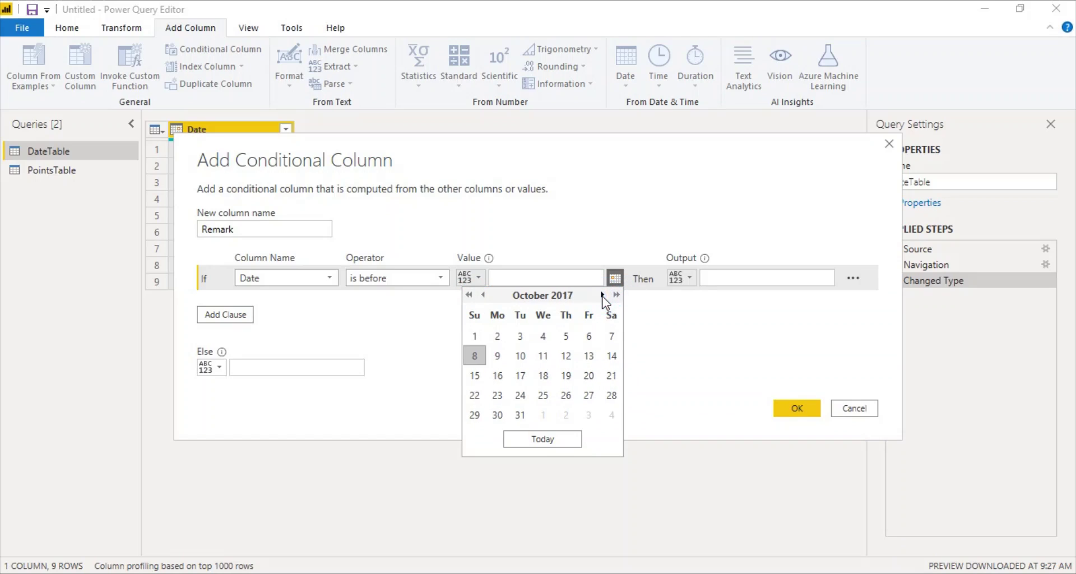
{"action": "left_click", "coordinate": [543, 336]}
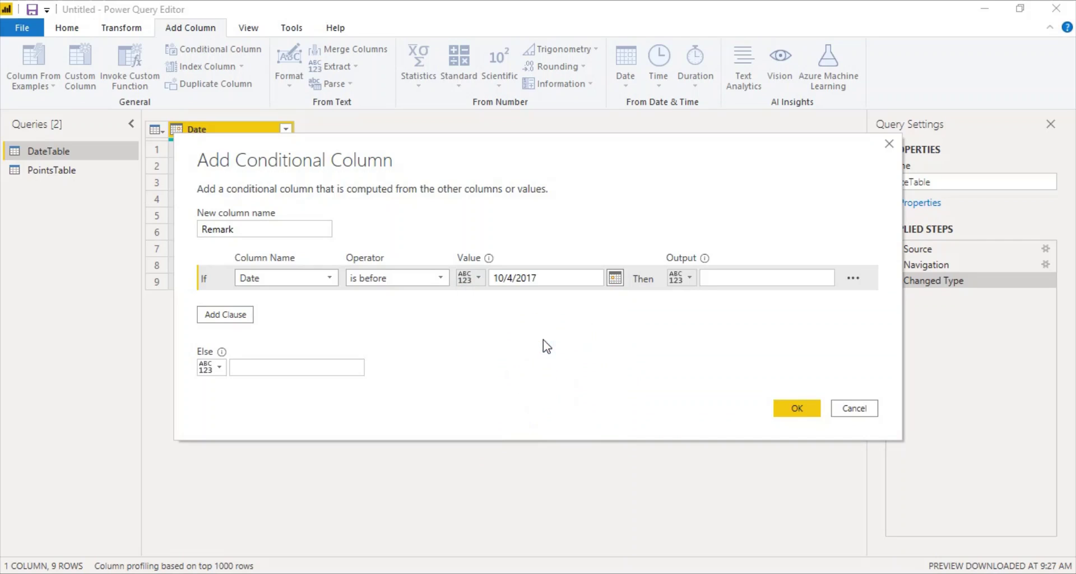
- Set the condition's output to "Before Criteria"
{"action": "left_click_drag", "start_coordinate": [540, 138], "coordinate": [522, 248]}
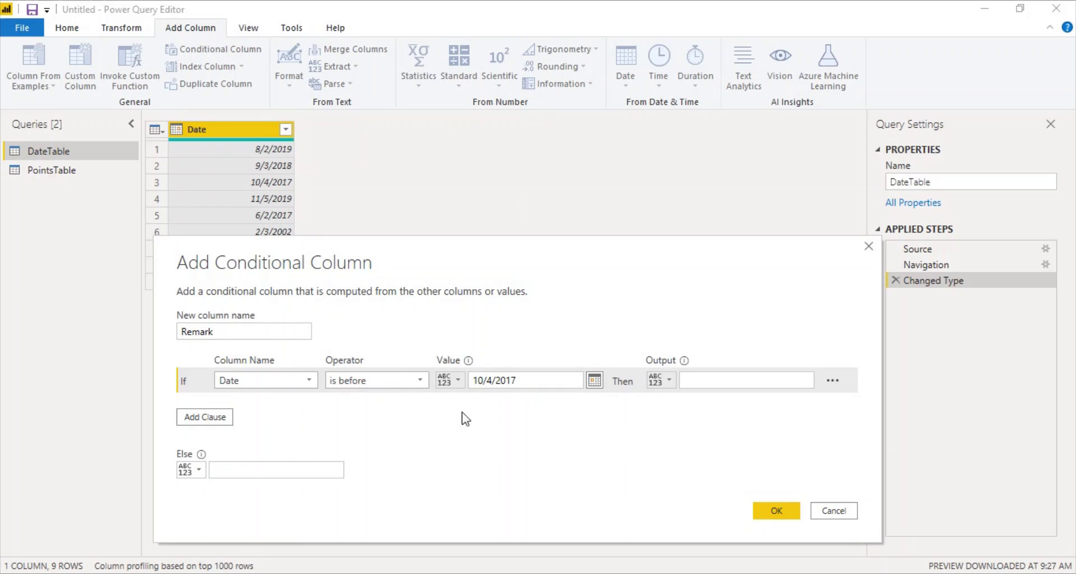
{"action": "left_click", "coordinate": [908, 573]}
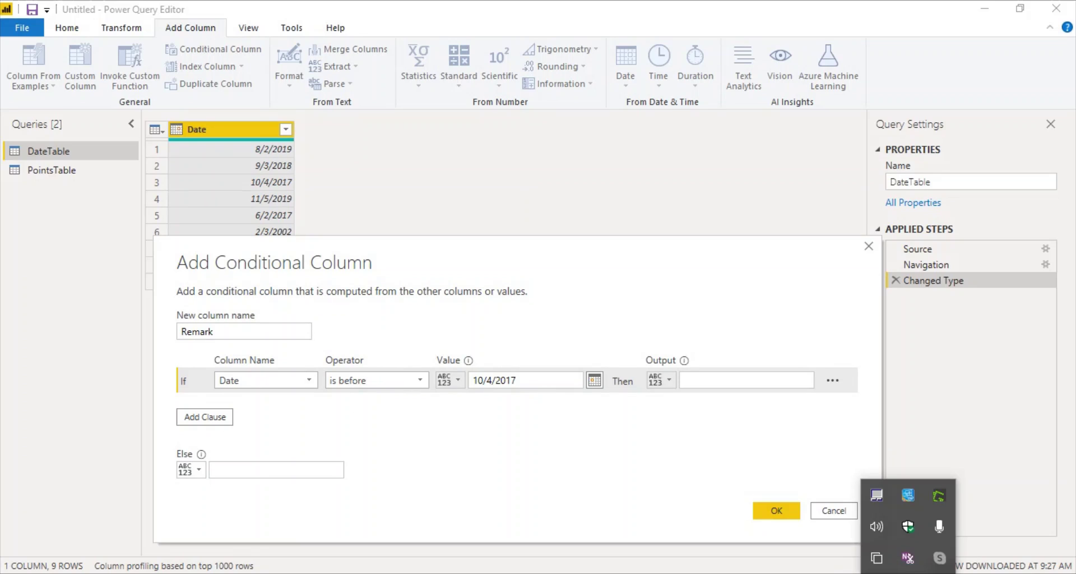
{"action": "left_click", "coordinate": [722, 381]}
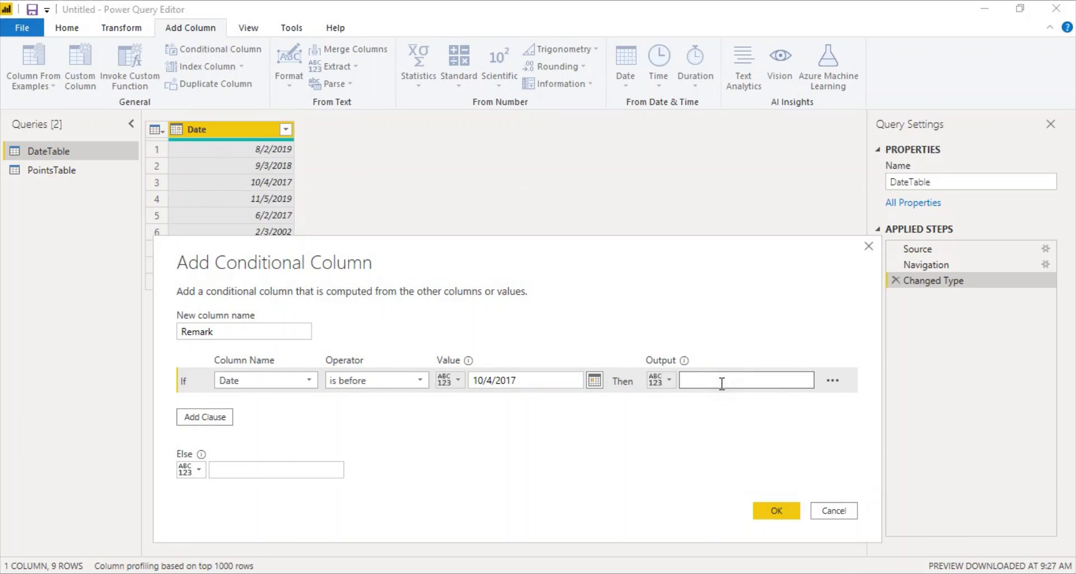
{"action": "type", "text": "Be"}
{"action": "type", "text": "fore"}
{"action": "type", "text": " Cuter"}
{"action": "type", "text": "ia"}
{"action": "left_click_drag", "start_coordinate": [695, 247], "coordinate": [750, 140]}
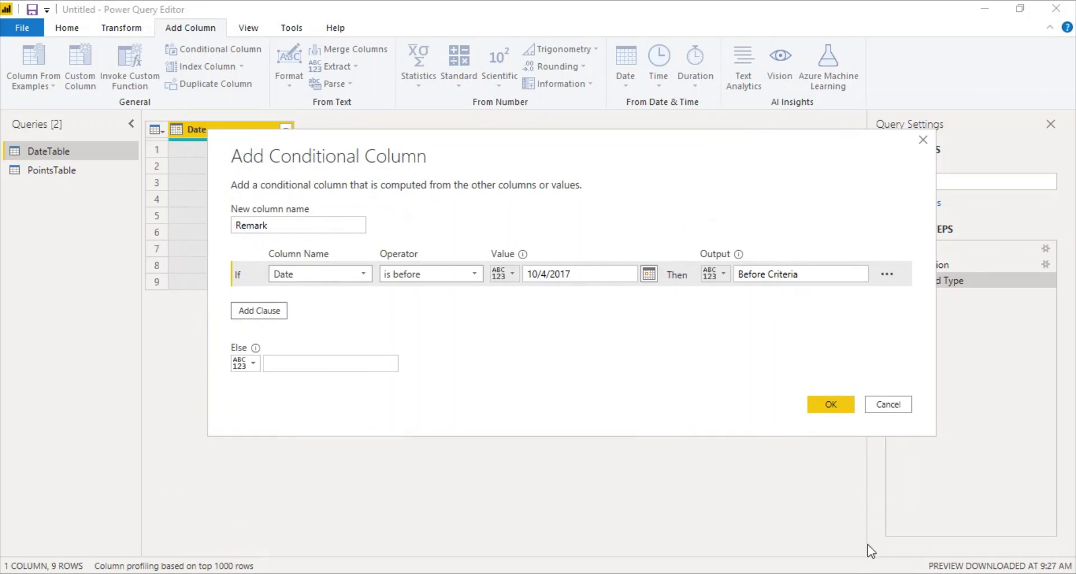
- Set the else output to "After Criteria" and create the Remark conditional column
{"action": "left_click", "coordinate": [908, 572]}
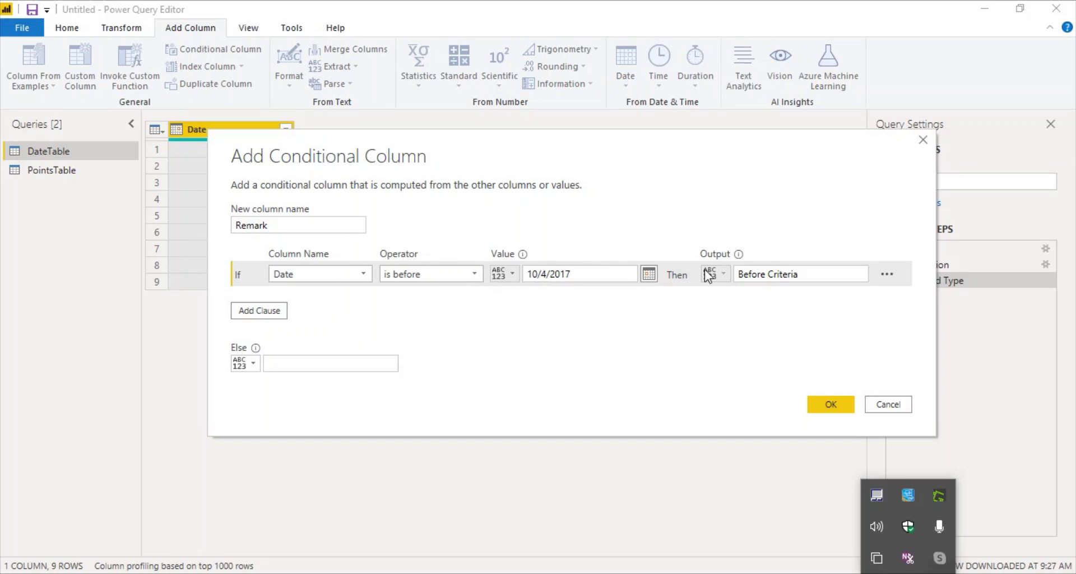
{"action": "left_click", "coordinate": [289, 365]}
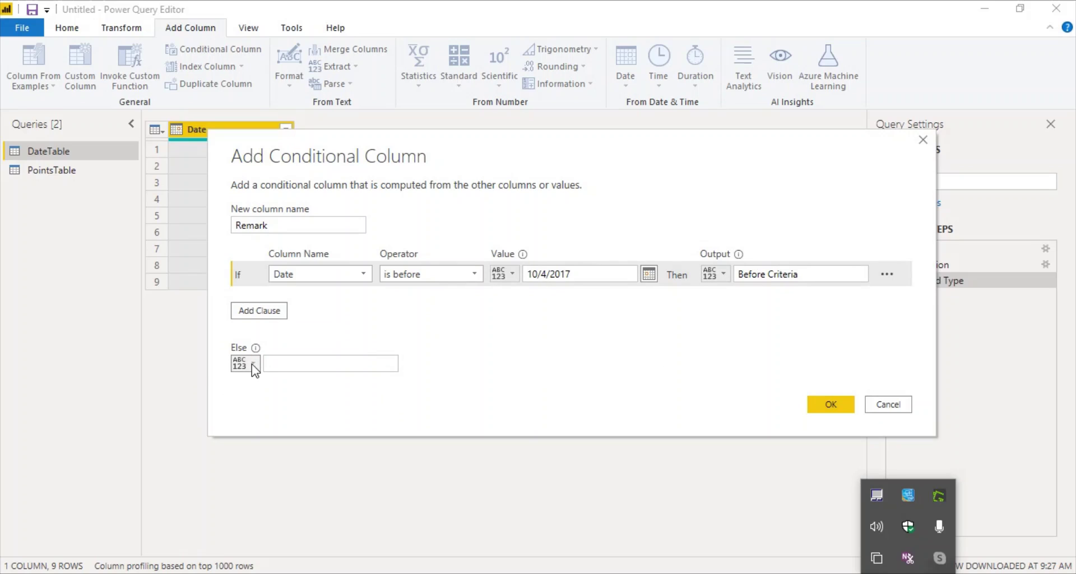
{"action": "left_click", "coordinate": [301, 365]}
{"action": "type", "text": "After "}
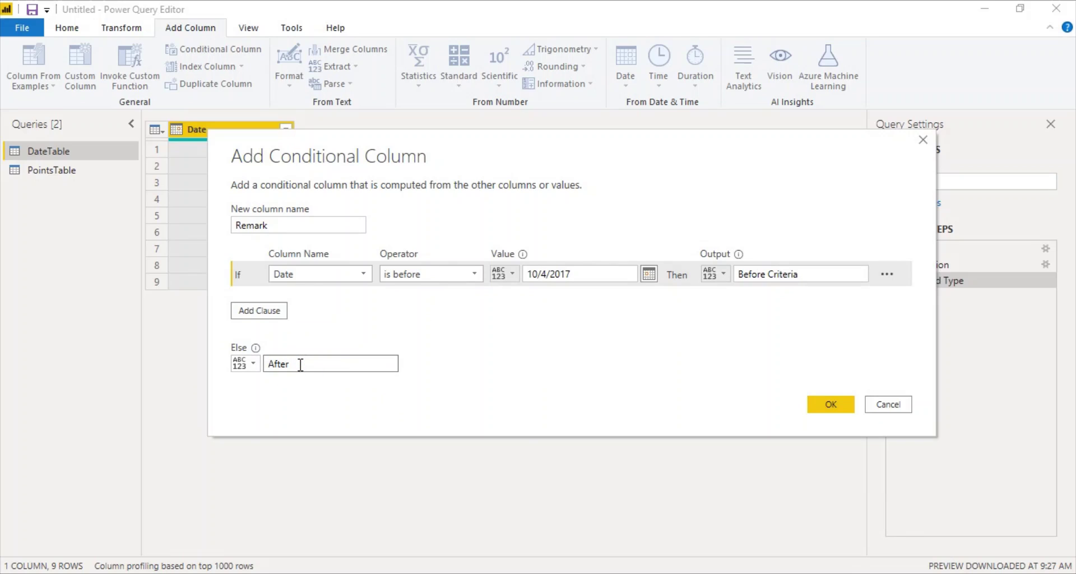
{"action": "type", "text": "Criteria"}
{"action": "left_click", "coordinate": [908, 573]}
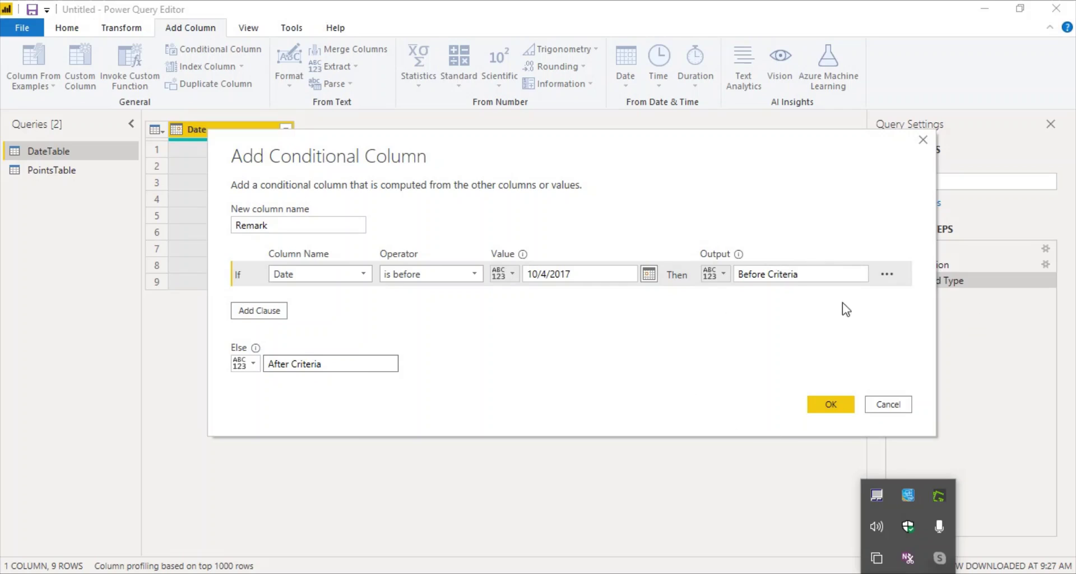
{"action": "left_click", "coordinate": [832, 411]}
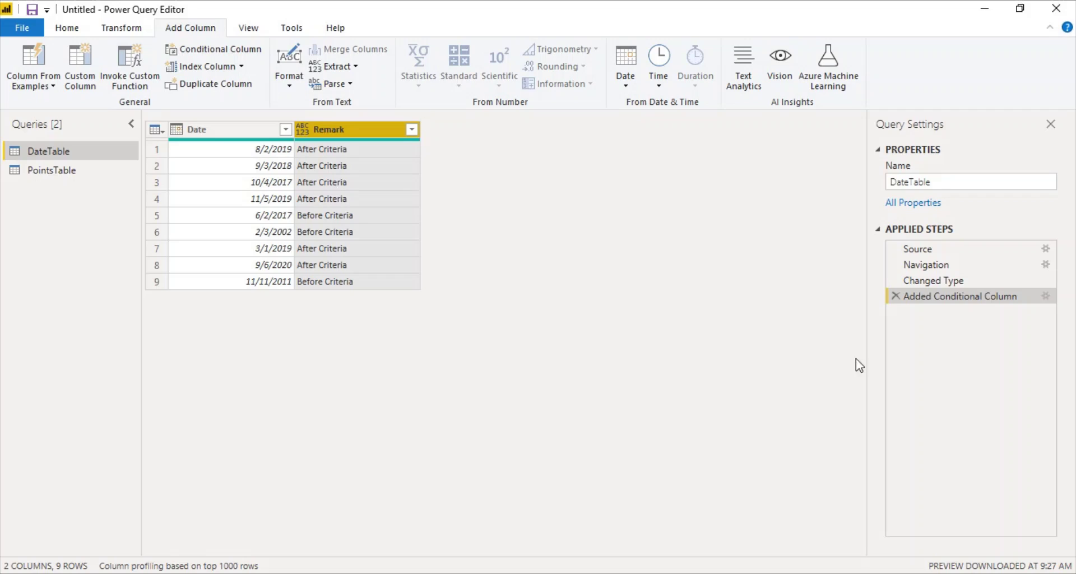
{"action": "left_click", "coordinate": [908, 573]}
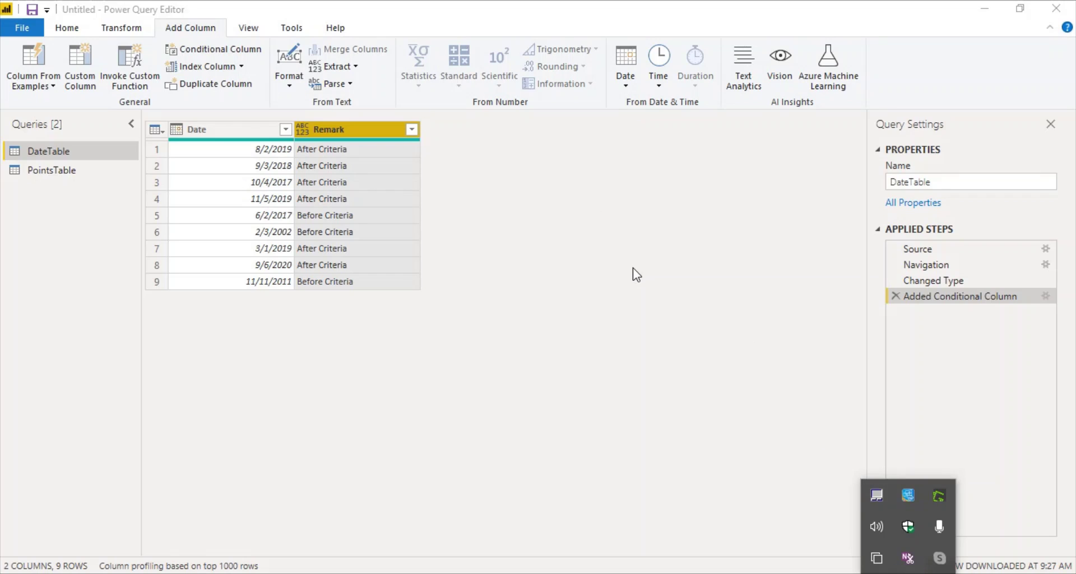